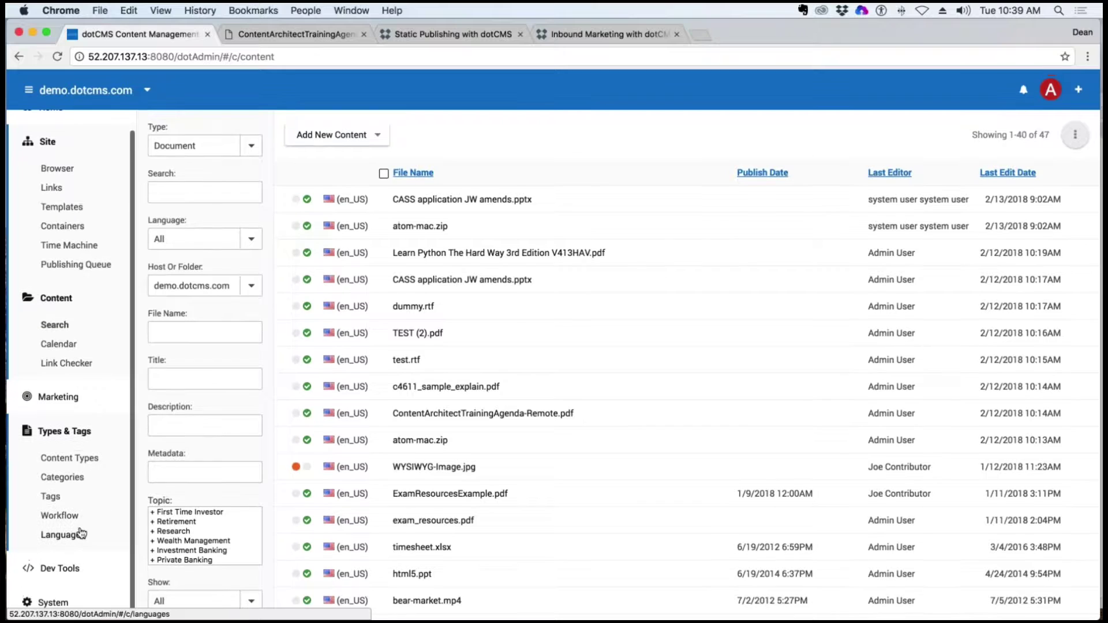
Open the form for adding a new language in the language manager.
{"action": "left_click", "coordinate": [75, 535]}
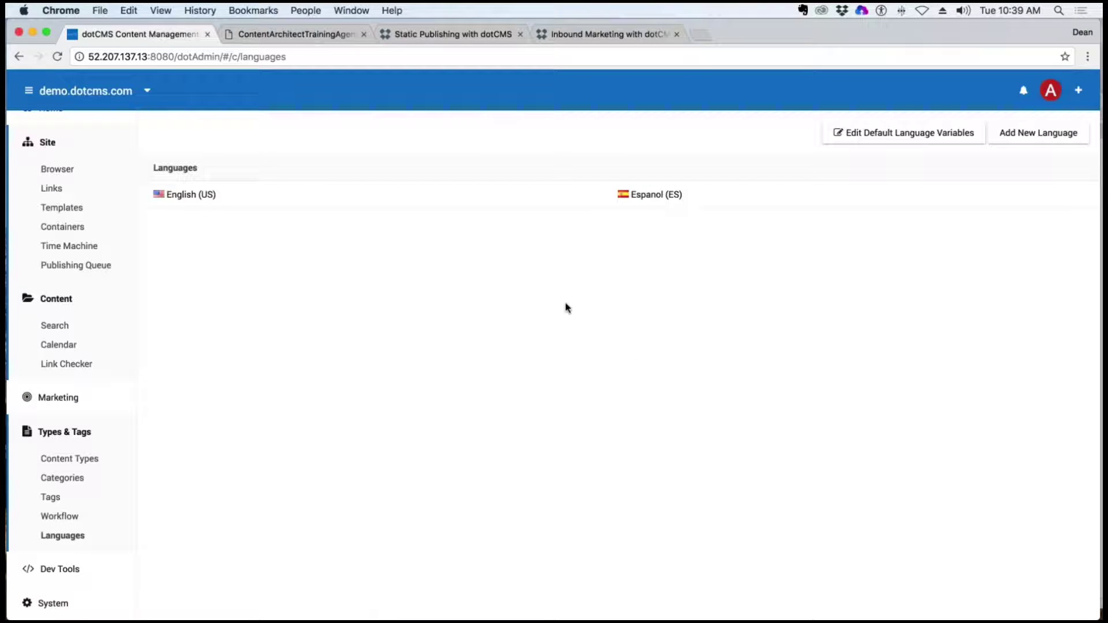
{"action": "left_click", "coordinate": [1057, 139]}
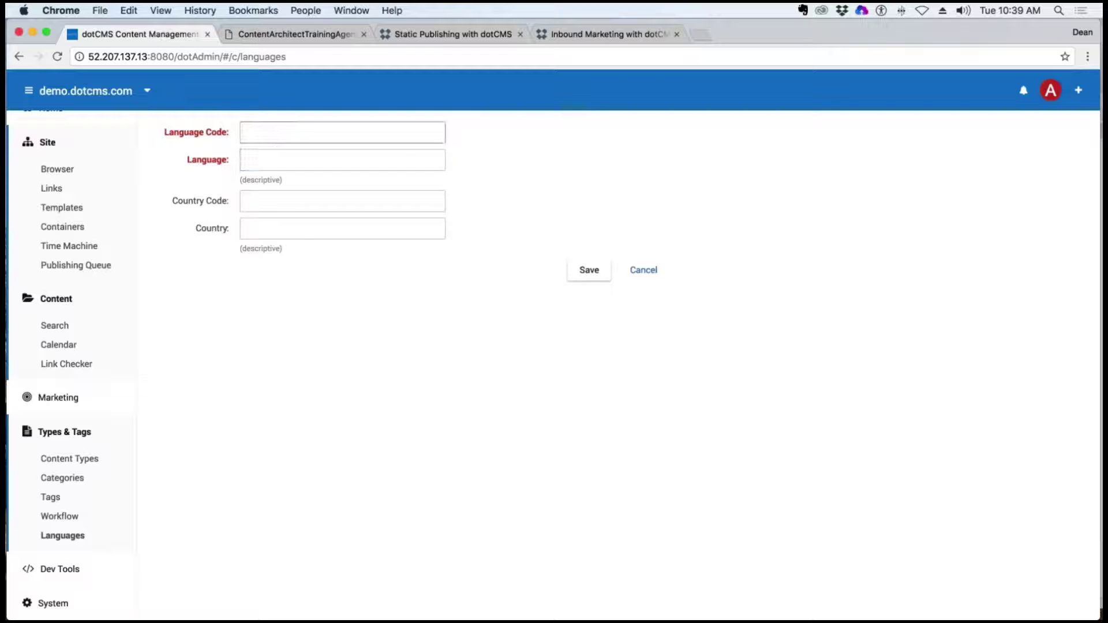
{"action": "left_click", "coordinate": [279, 124]}
{"action": "key", "text": "Tab"}
{"action": "key", "text": "Tab"}
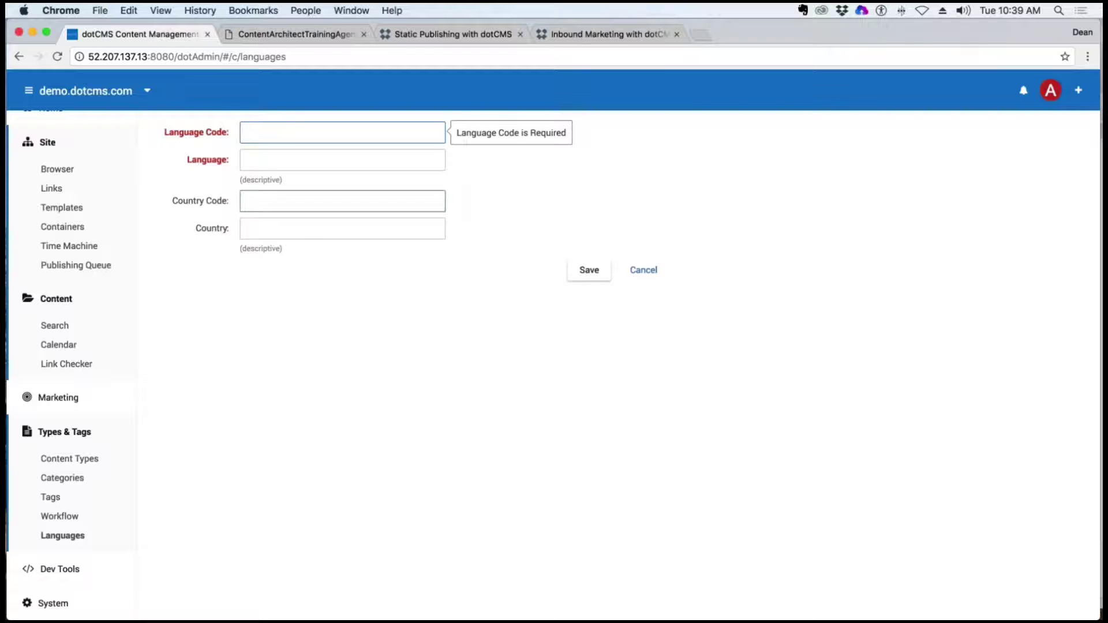
{"action": "left_click", "coordinate": [255, 201]}
{"action": "left_click", "coordinate": [266, 225]}
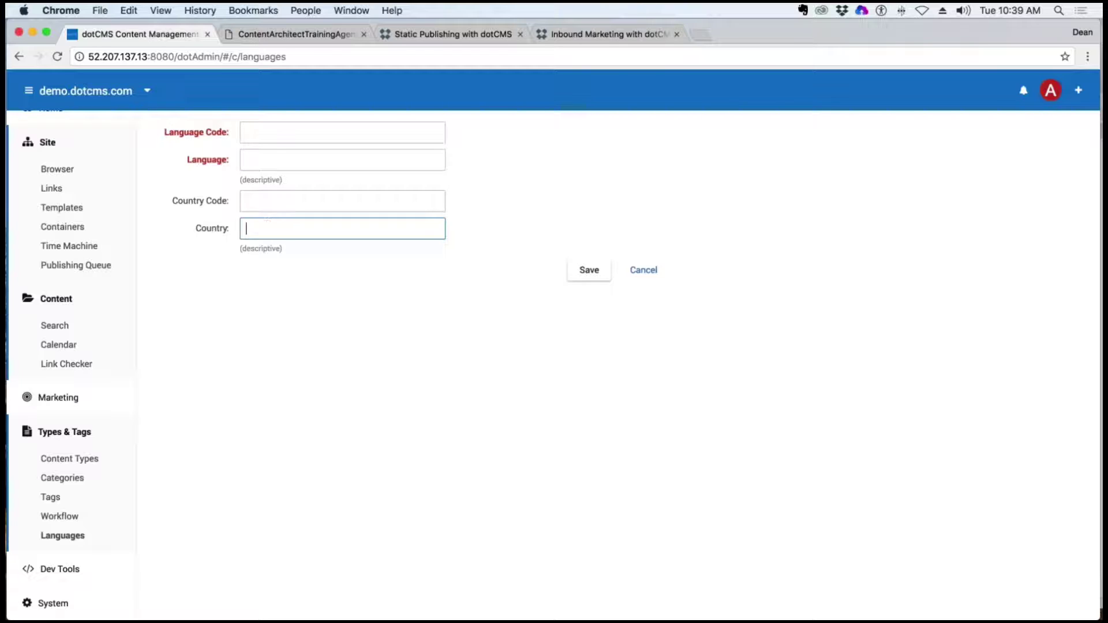
{"action": "left_click", "coordinate": [269, 161]}
{"action": "left_click", "coordinate": [258, 237]}
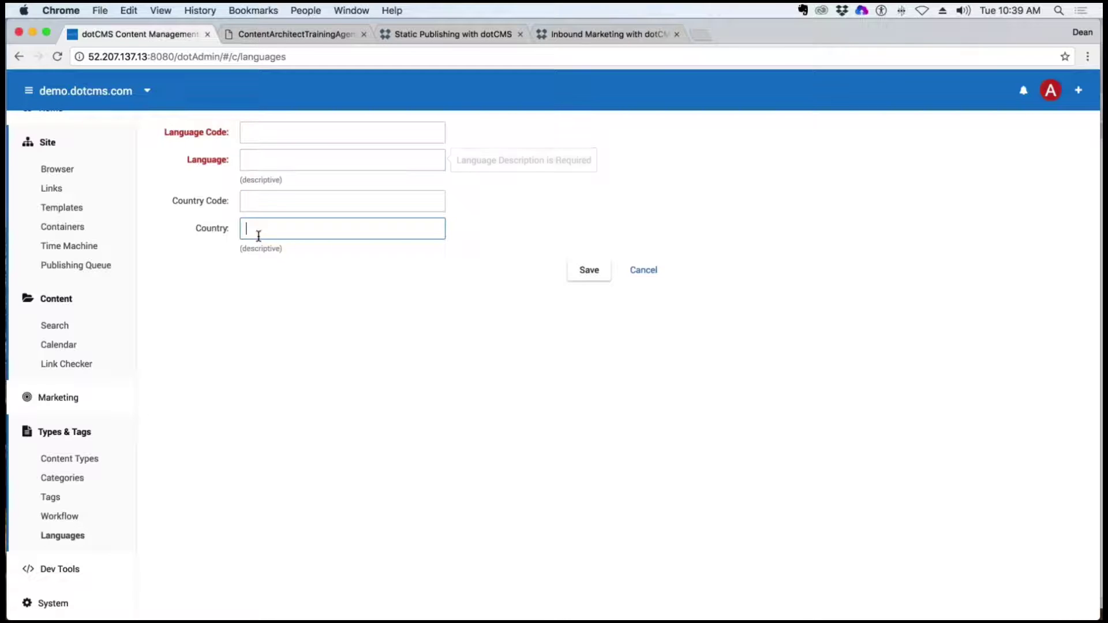
{"action": "left_click", "coordinate": [262, 160]}
Set the language code to fr, the country code to FR and the language description to France.
{"action": "left_click", "coordinate": [270, 131]}
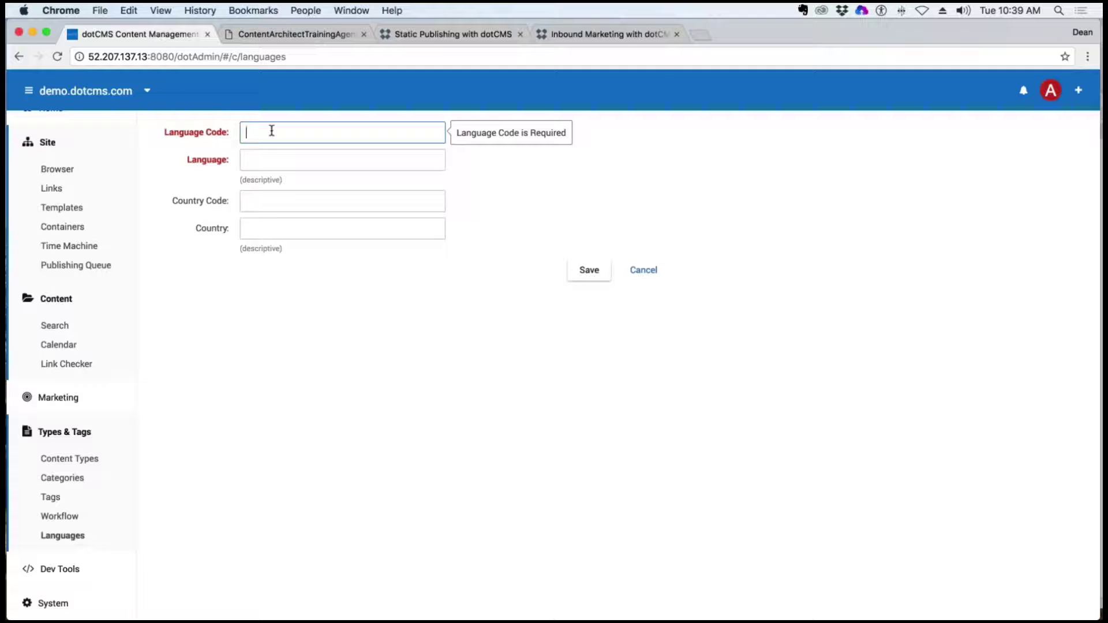
{"action": "type", "text": "fr"}
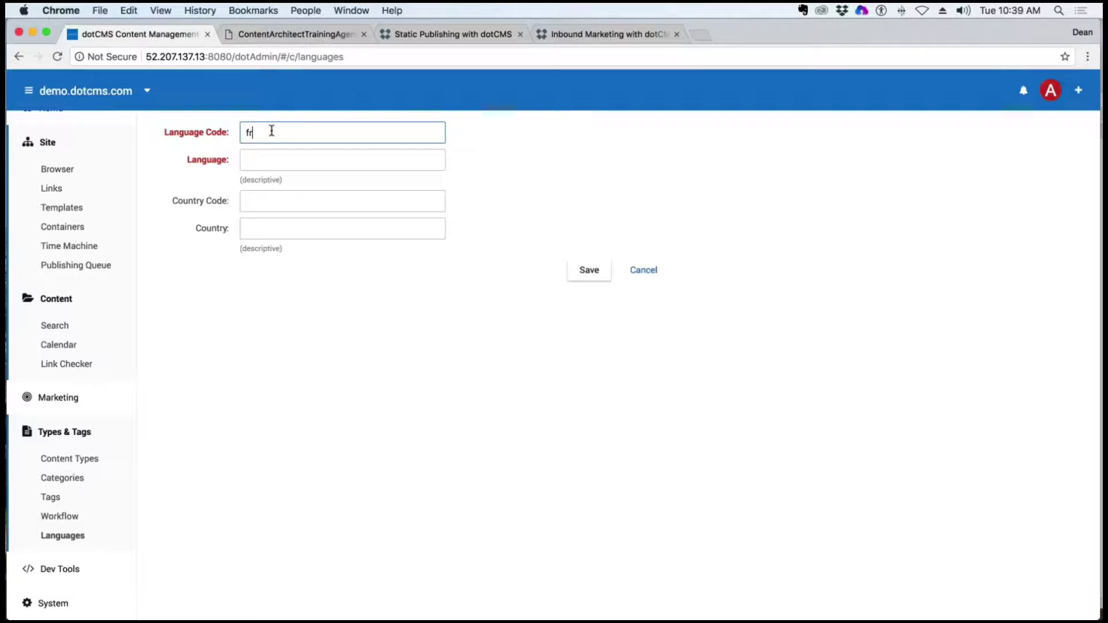
{"action": "left_click", "coordinate": [269, 203]}
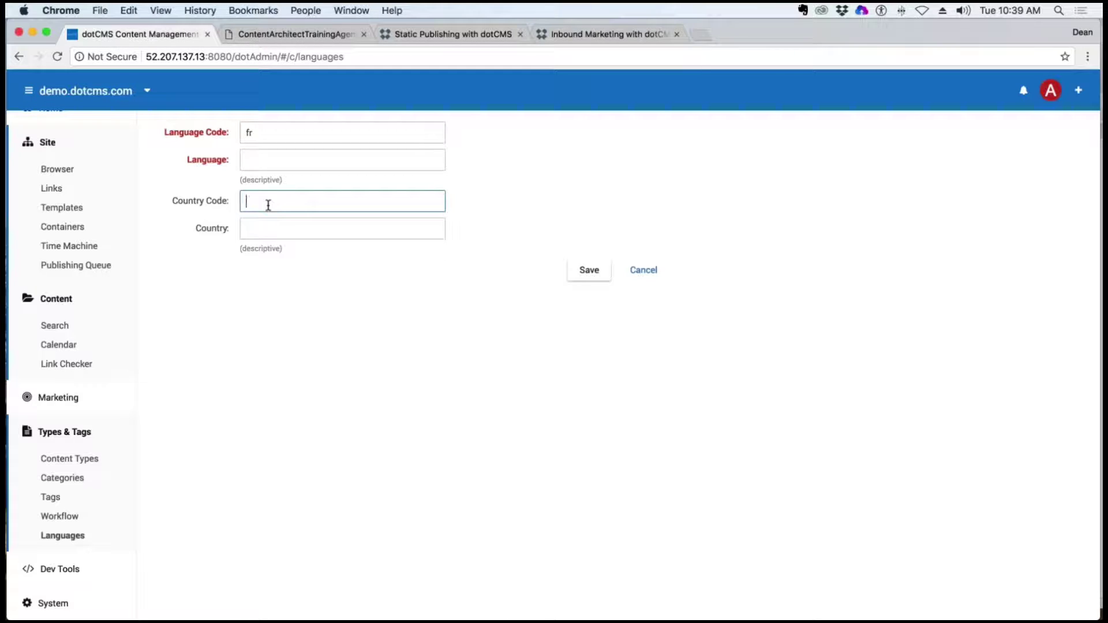
{"action": "left_click", "coordinate": [284, 160]}
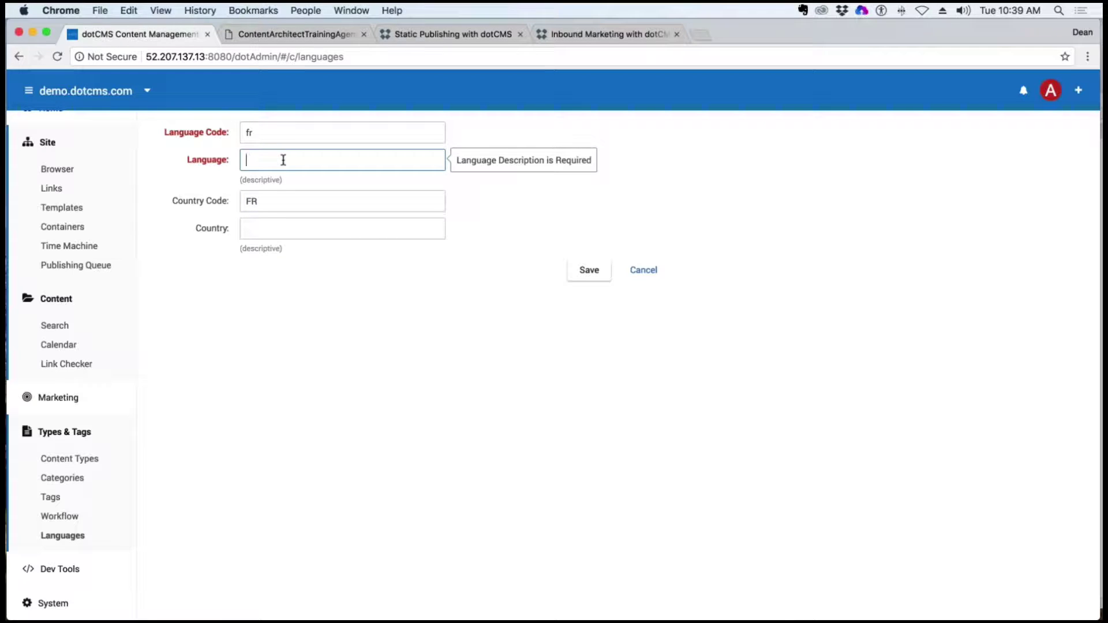
{"action": "type", "text": "France"}
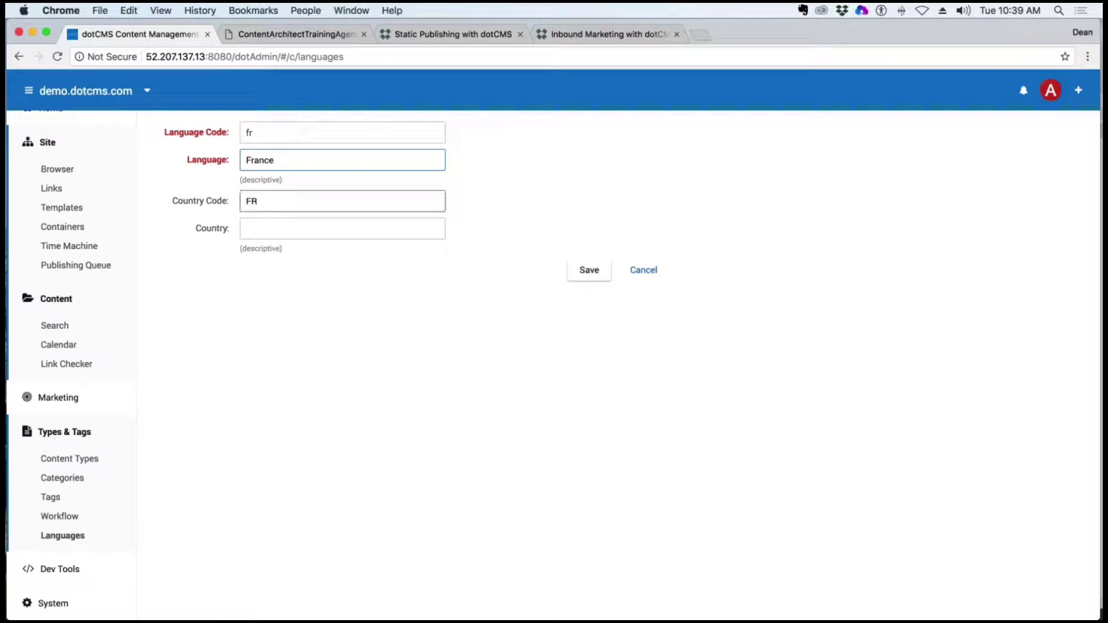
{"action": "left_click", "coordinate": [285, 228]}
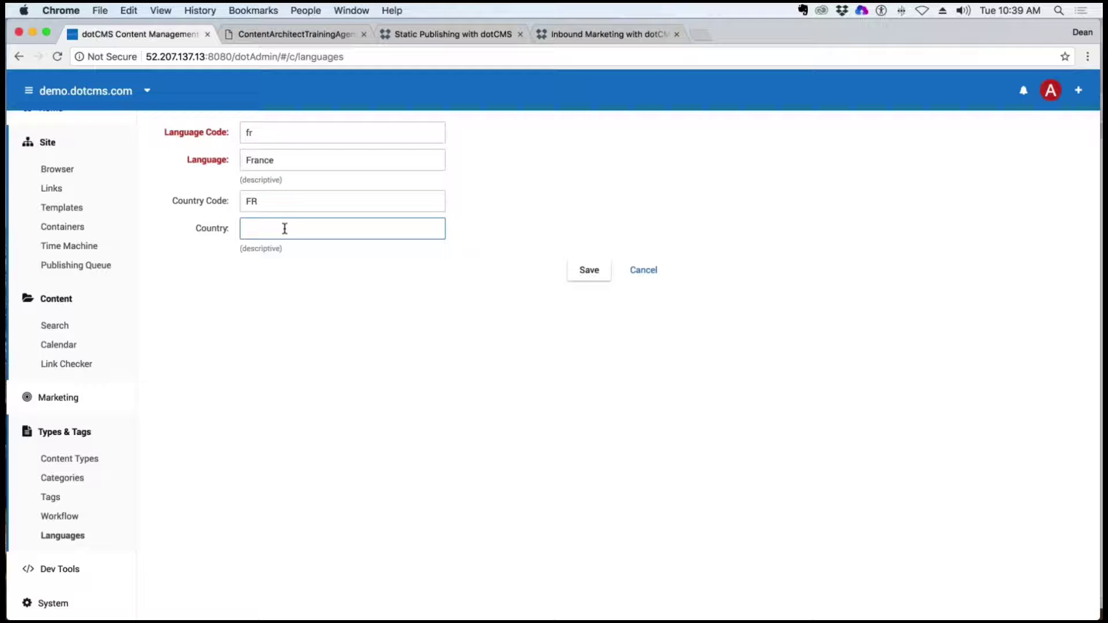
Replace the language description with French, set the country to France and save the new language.
{"action": "left_click", "coordinate": [271, 160]}
{"action": "left_click_drag", "start_coordinate": [271, 160], "coordinate": [168, 149]}
{"action": "key", "text": "BackSpace"}
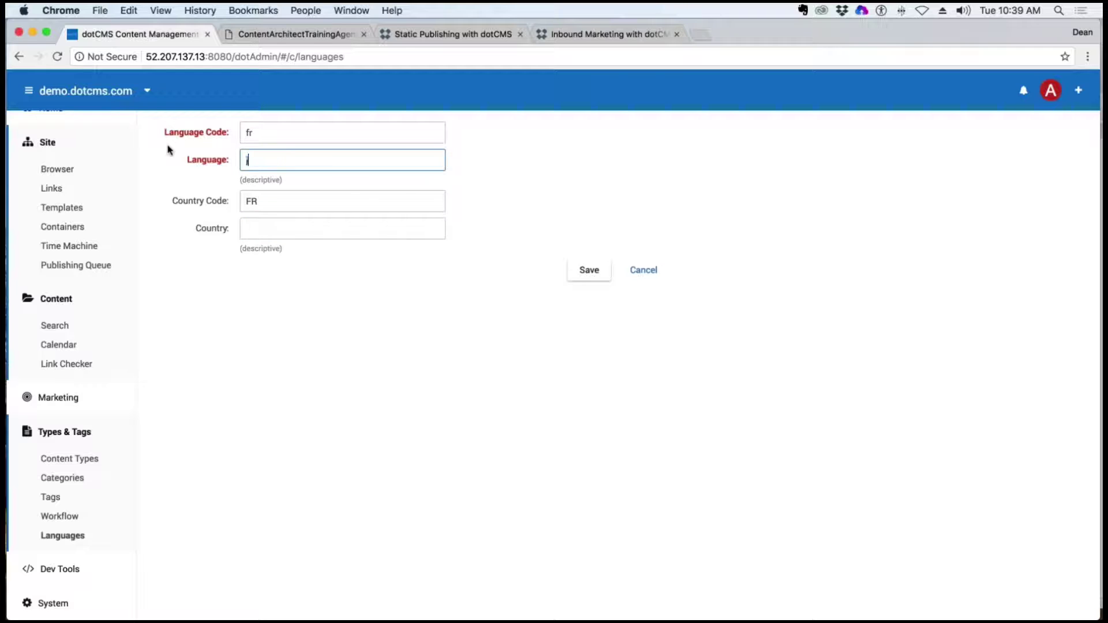
{"action": "type", "text": "French"}
{"action": "left_click", "coordinate": [278, 219]}
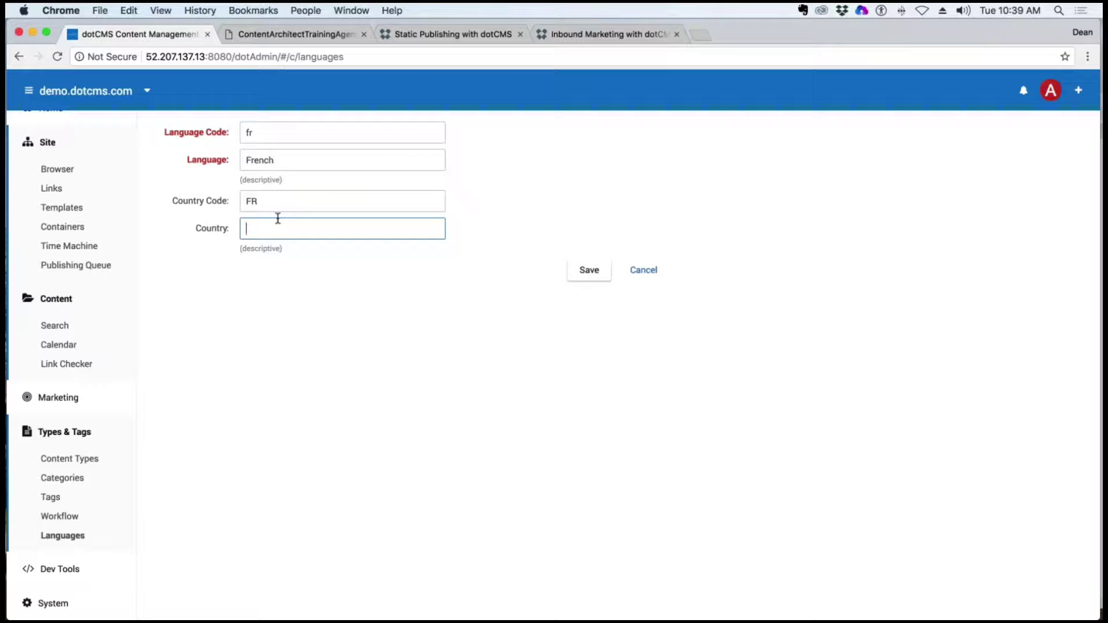
{"action": "type", "text": "France"}
{"action": "left_click", "coordinate": [589, 269]}
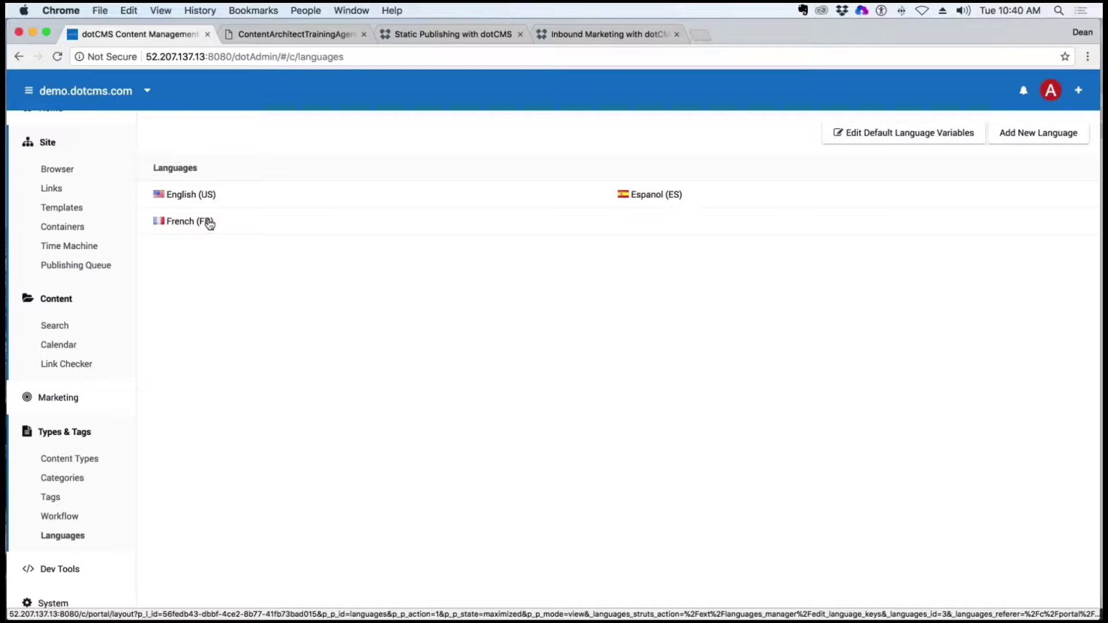
Open the rest-form-test page from the fifth subfolder of the training folder in the site browser.
{"action": "left_click", "coordinate": [67, 171]}
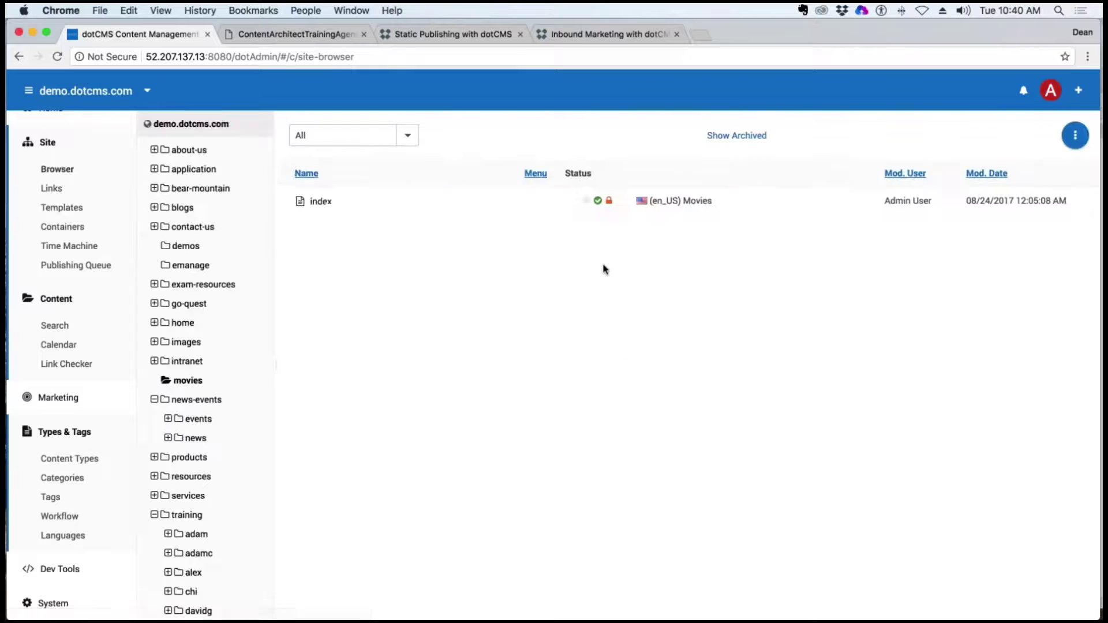
{"action": "scroll", "coordinate": [232, 459], "scroll_direction": "down", "scroll_amount": 4}
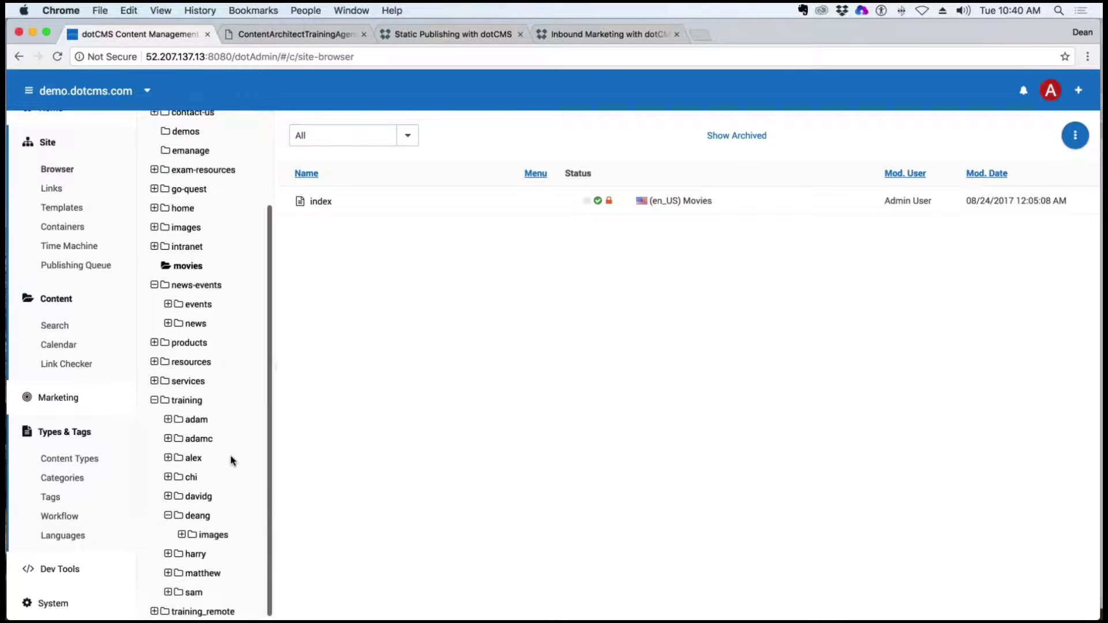
{"action": "left_click", "coordinate": [198, 496]}
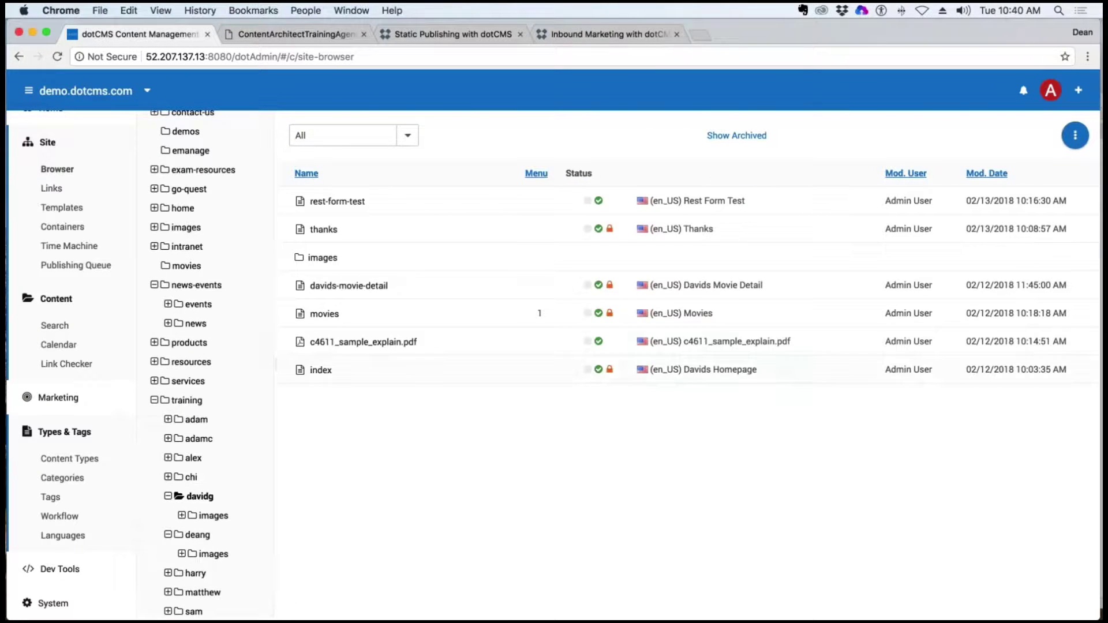
{"action": "left_click", "coordinate": [417, 209]}
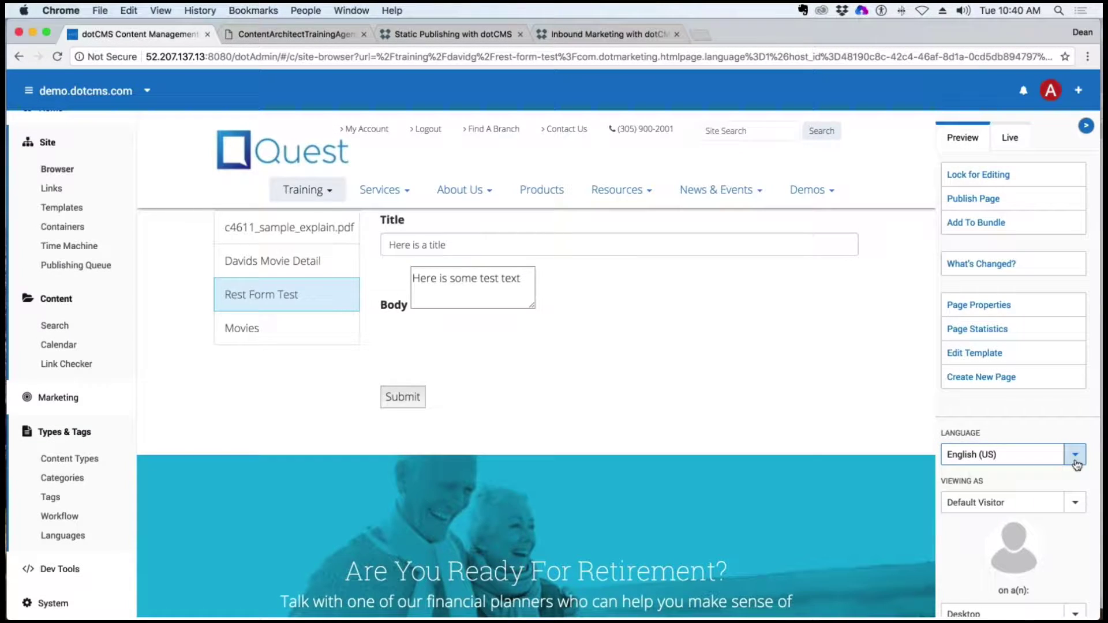
Preview the rest-form-test page in French (FR) and return it to English (US).
{"action": "left_click", "coordinate": [1076, 465]}
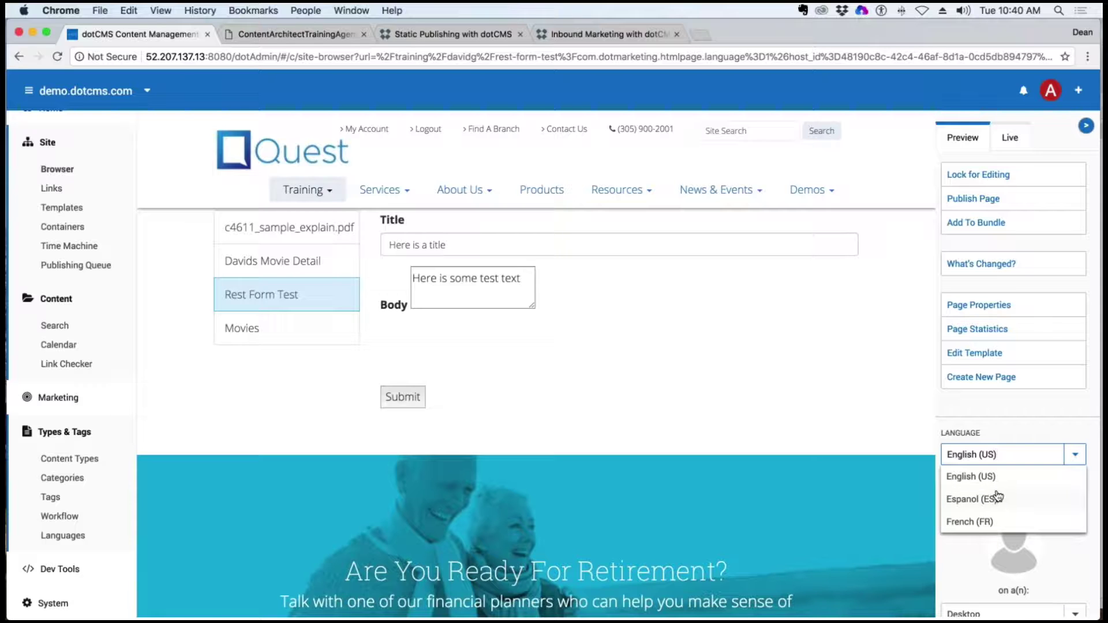
{"action": "left_click", "coordinate": [970, 523]}
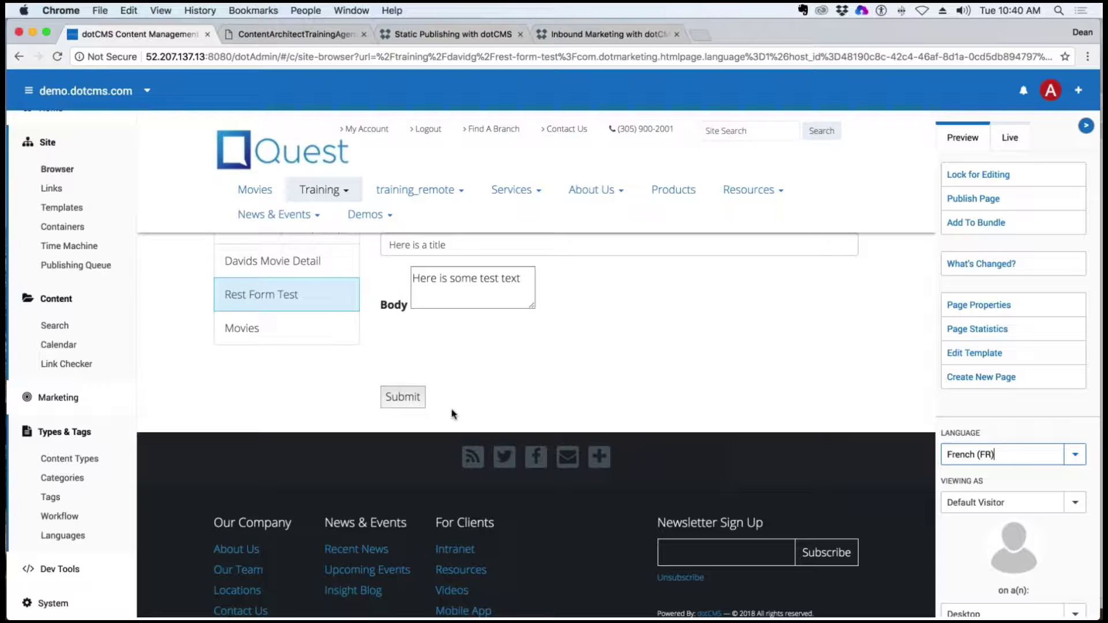
{"action": "left_click", "coordinate": [1074, 454]}
{"action": "left_click", "coordinate": [994, 478]}
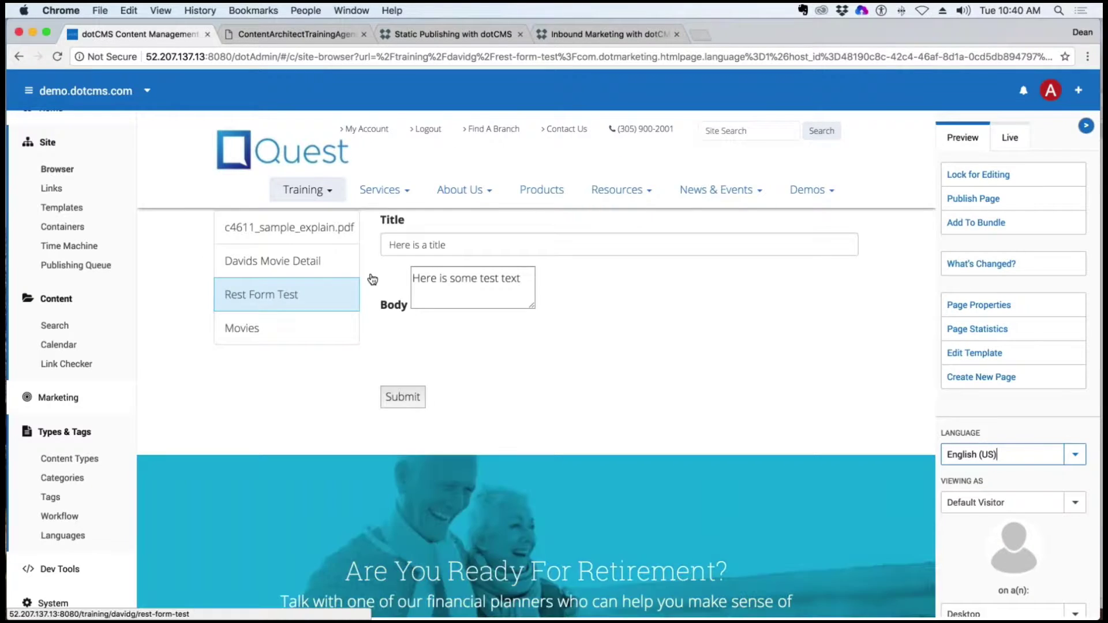
Go to the sixth page listed in the site's Training navigation and display it in French (FR).
{"action": "mouse_move", "coordinate": [306, 190]}
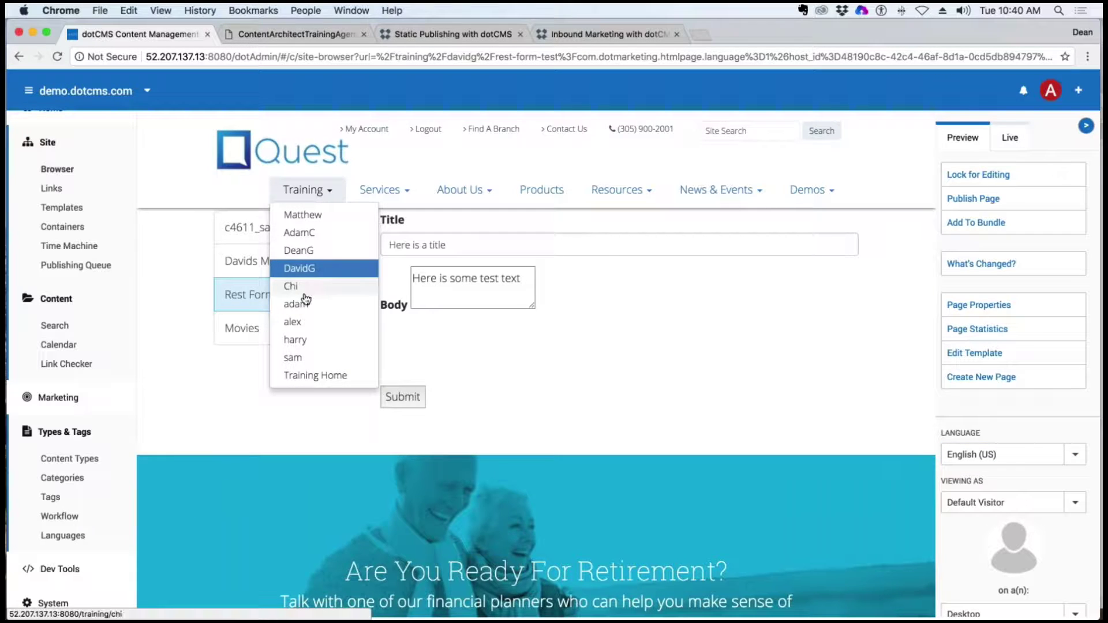
{"action": "left_click", "coordinate": [341, 301]}
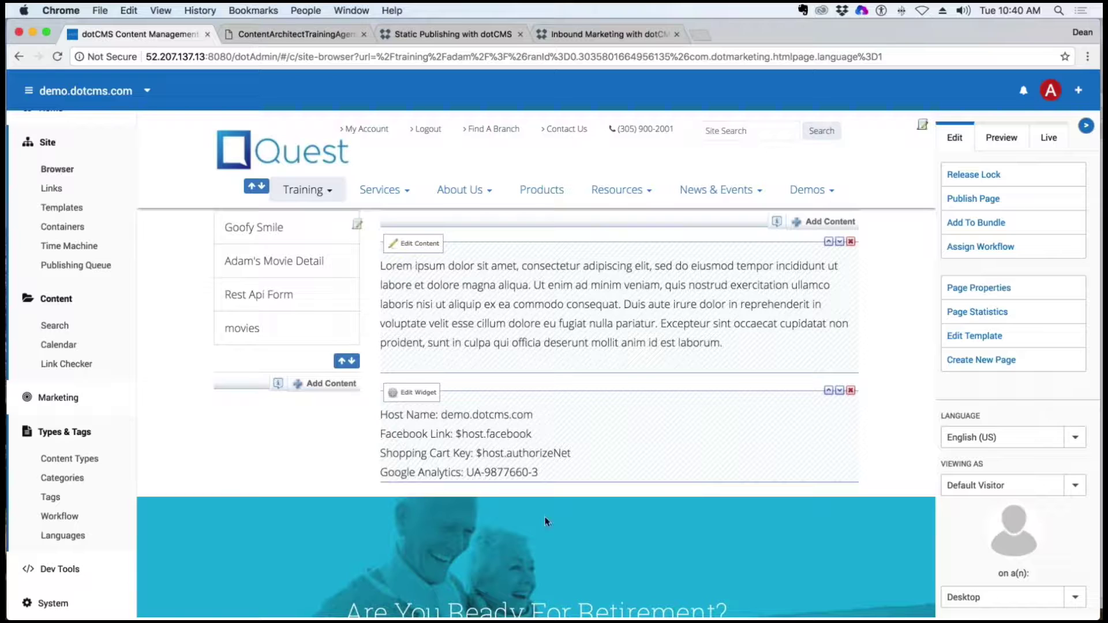
{"action": "left_click", "coordinate": [1075, 437]}
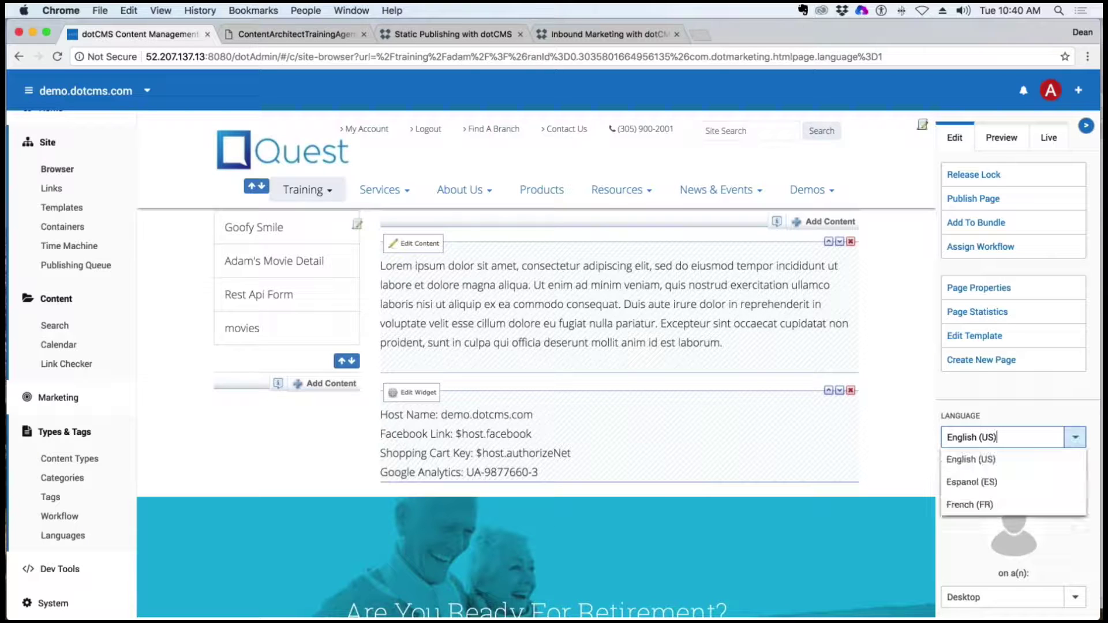
{"action": "left_click", "coordinate": [977, 504]}
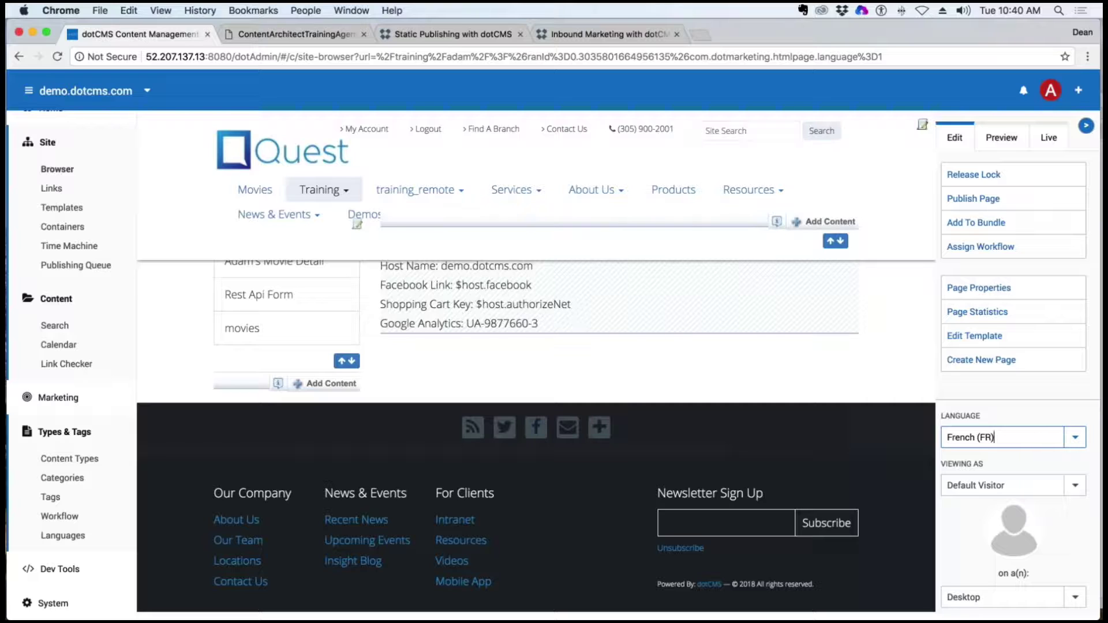
Examine the host name, Facebook link, shopping cart key and Google Analytics lines of the widget on the French page.
{"action": "left_click_drag", "start_coordinate": [536, 266], "coordinate": [561, 307]}
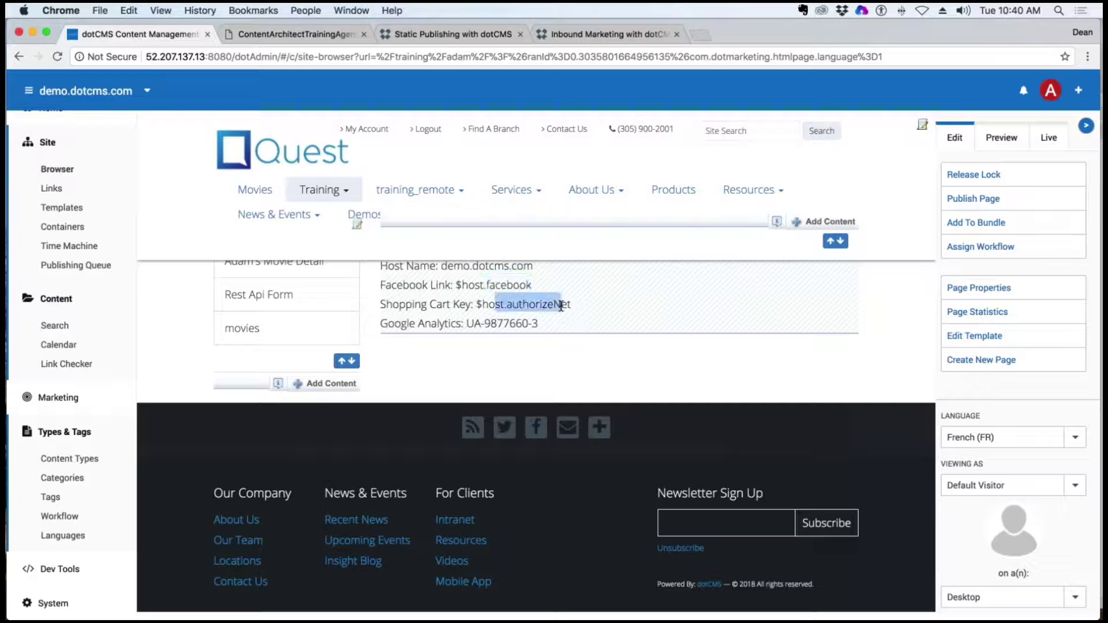
{"action": "left_click_drag", "start_coordinate": [482, 285], "coordinate": [530, 304]}
{"action": "left_click", "coordinate": [484, 323]}
{"action": "left_click_drag", "start_coordinate": [465, 324], "coordinate": [552, 323]}
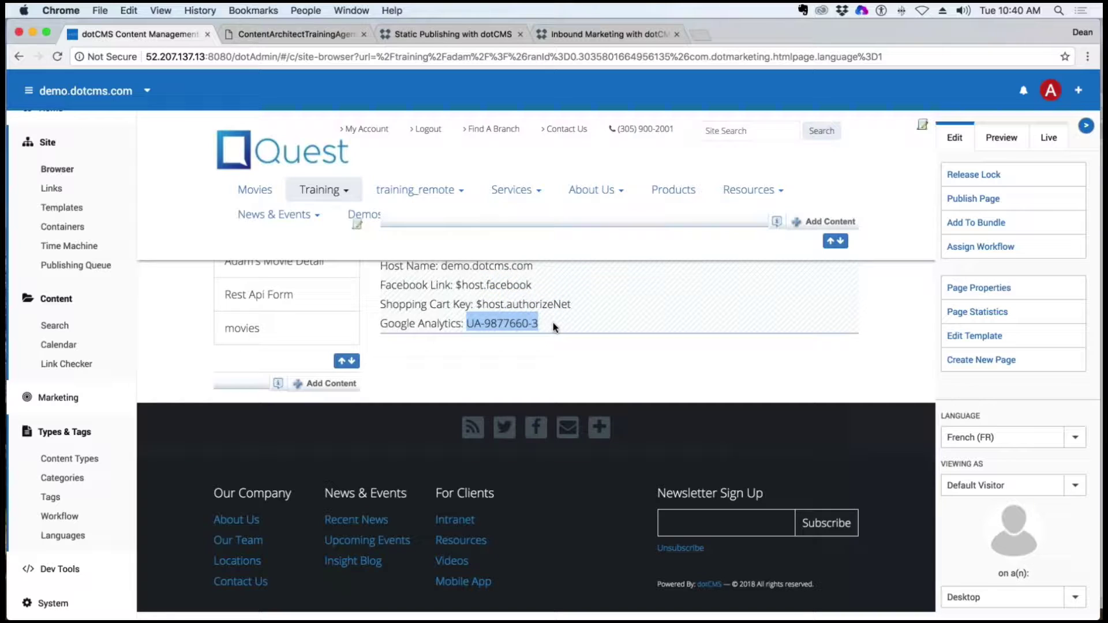
{"action": "left_click_drag", "start_coordinate": [536, 266], "coordinate": [429, 265]}
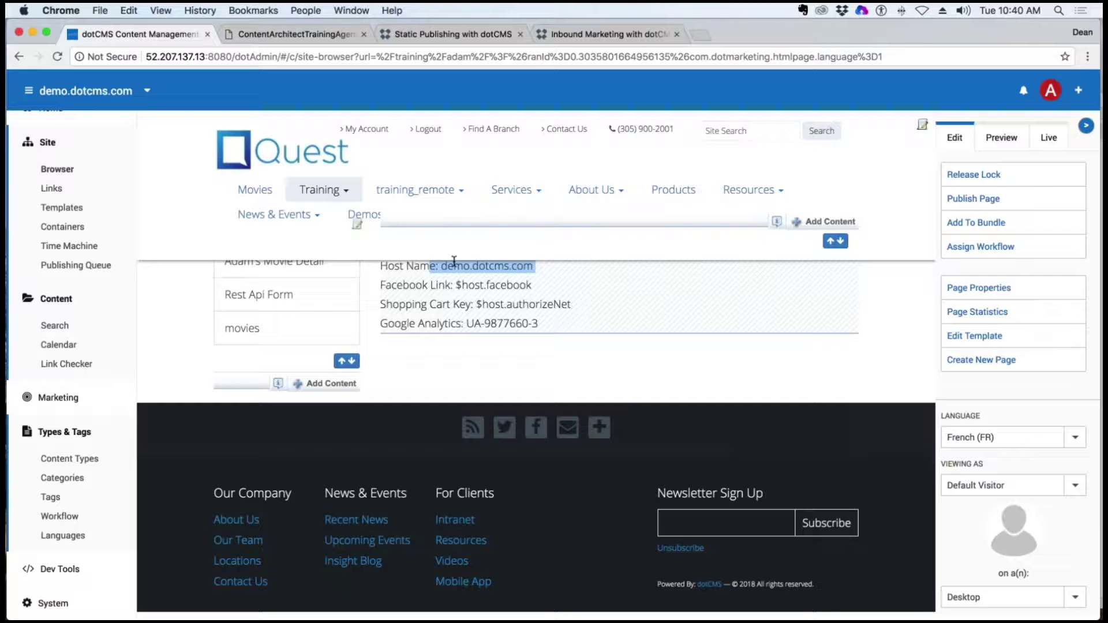
{"action": "left_click", "coordinate": [1074, 438]}
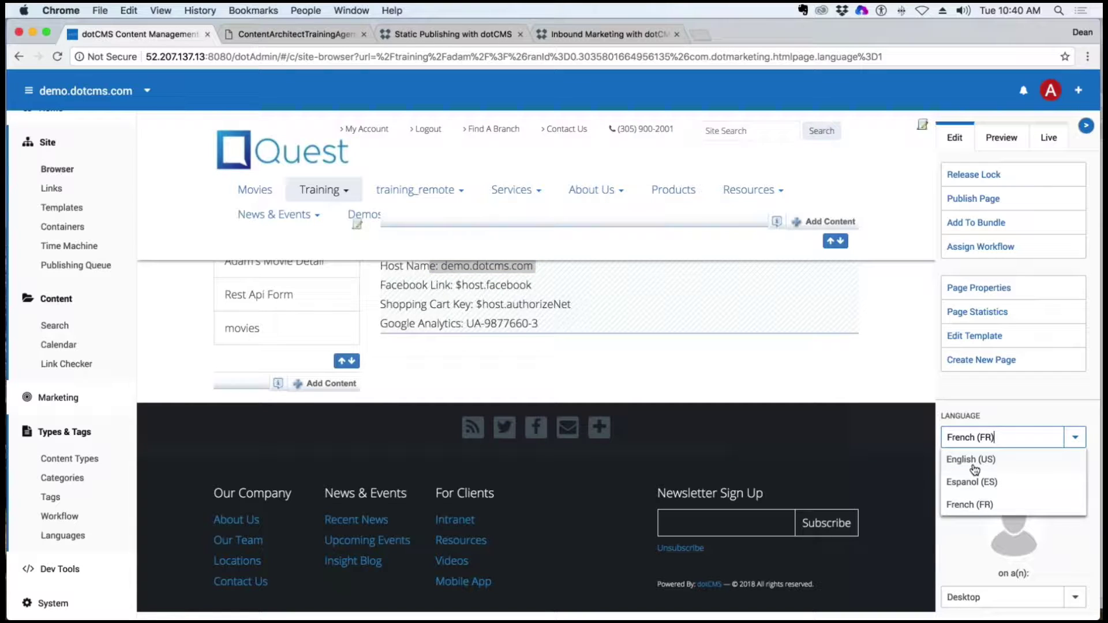
{"action": "left_click", "coordinate": [611, 319]}
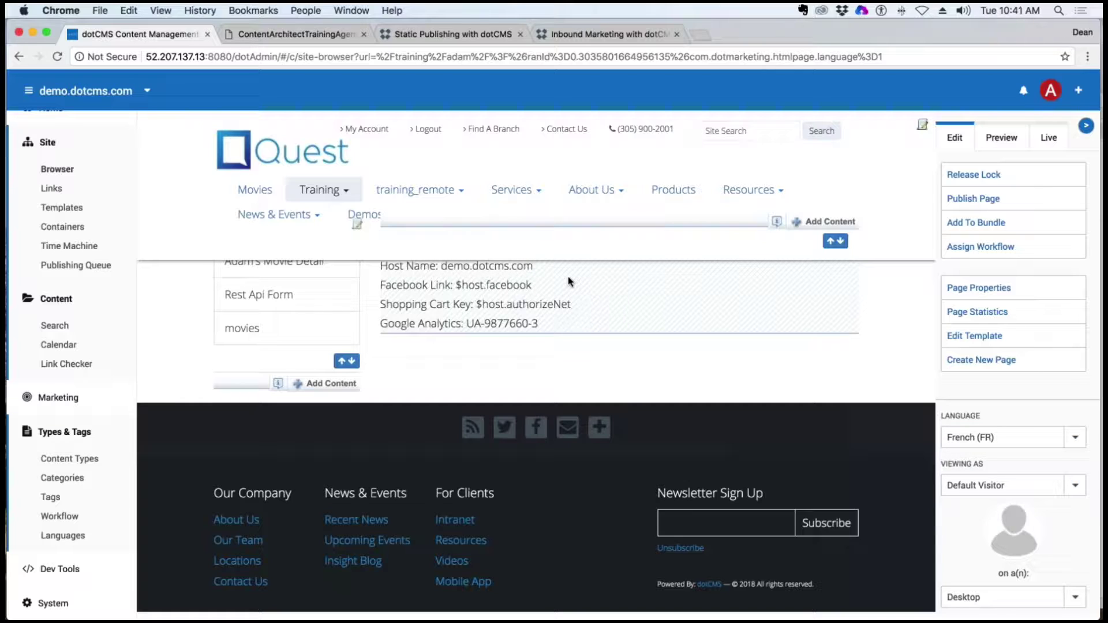
{"action": "double_click", "coordinate": [546, 292]}
{"action": "left_click_drag", "start_coordinate": [523, 304], "coordinate": [560, 304]}
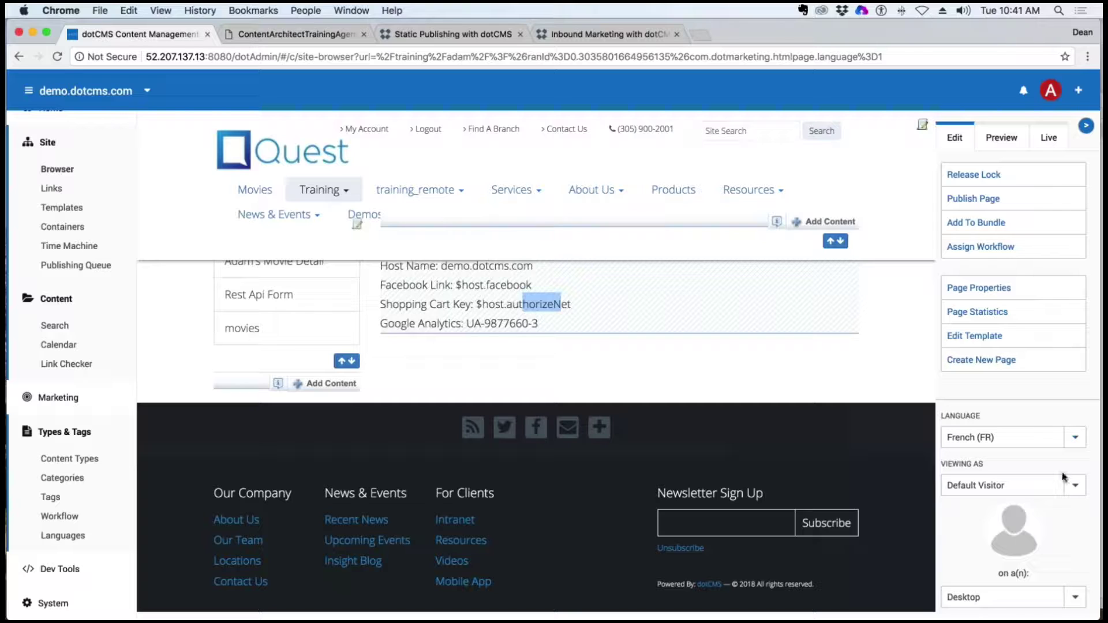
Return the page to English (US) and open its Lorem ipsum welcome message content for editing.
{"action": "left_click", "coordinate": [1075, 437]}
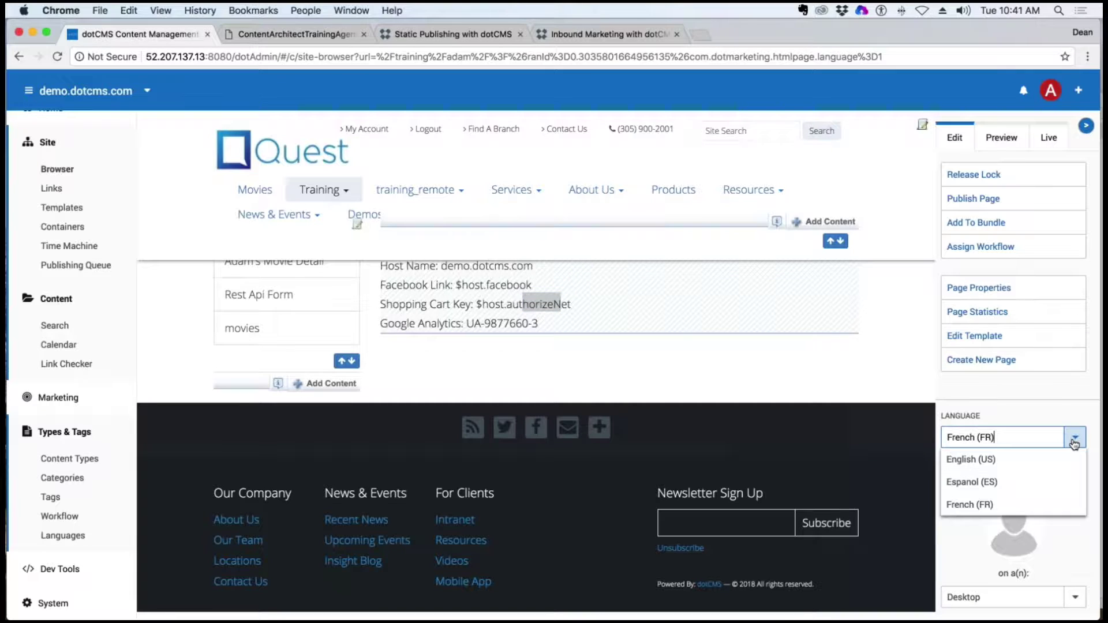
{"action": "left_click", "coordinate": [973, 460]}
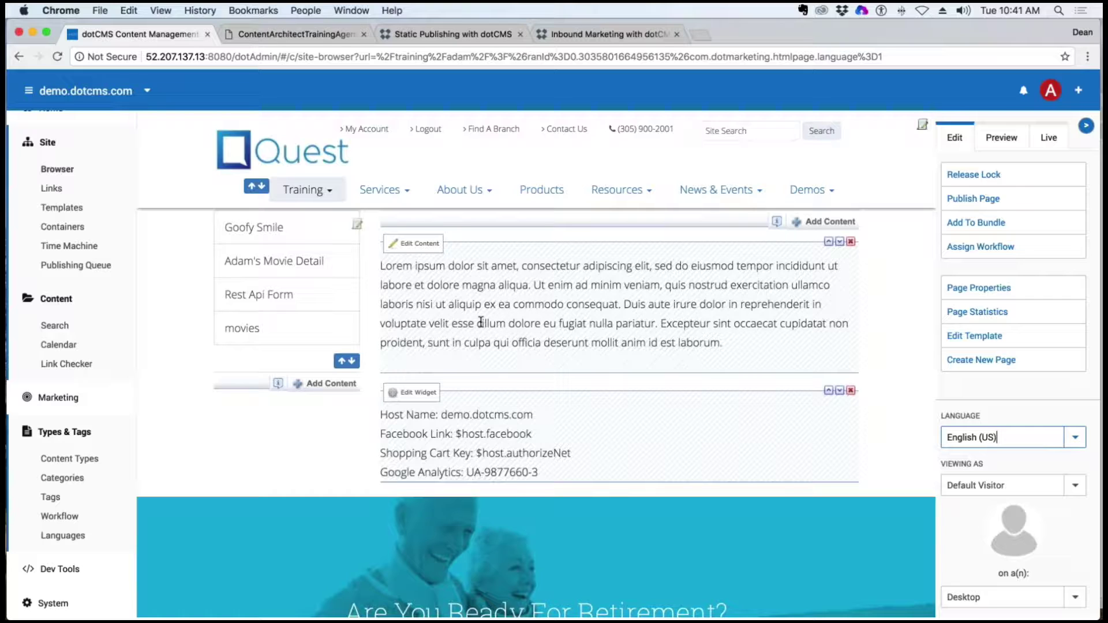
{"action": "left_click", "coordinate": [413, 243]}
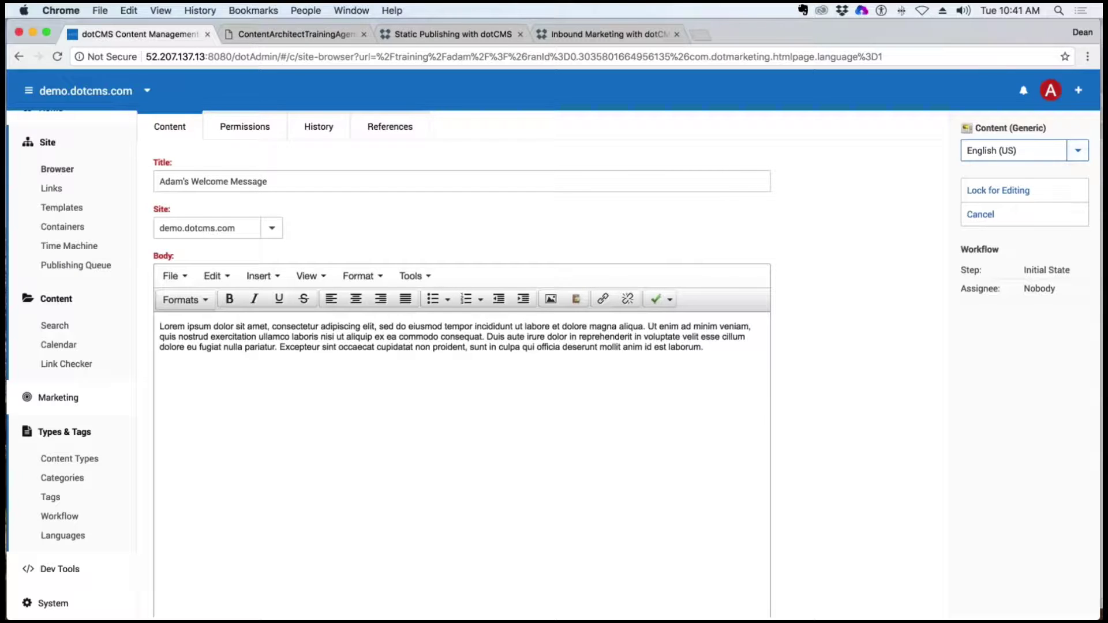
Start an Espanol (ES) version of the welcome message, populated with the English - United States content.
{"action": "left_click", "coordinate": [1017, 150]}
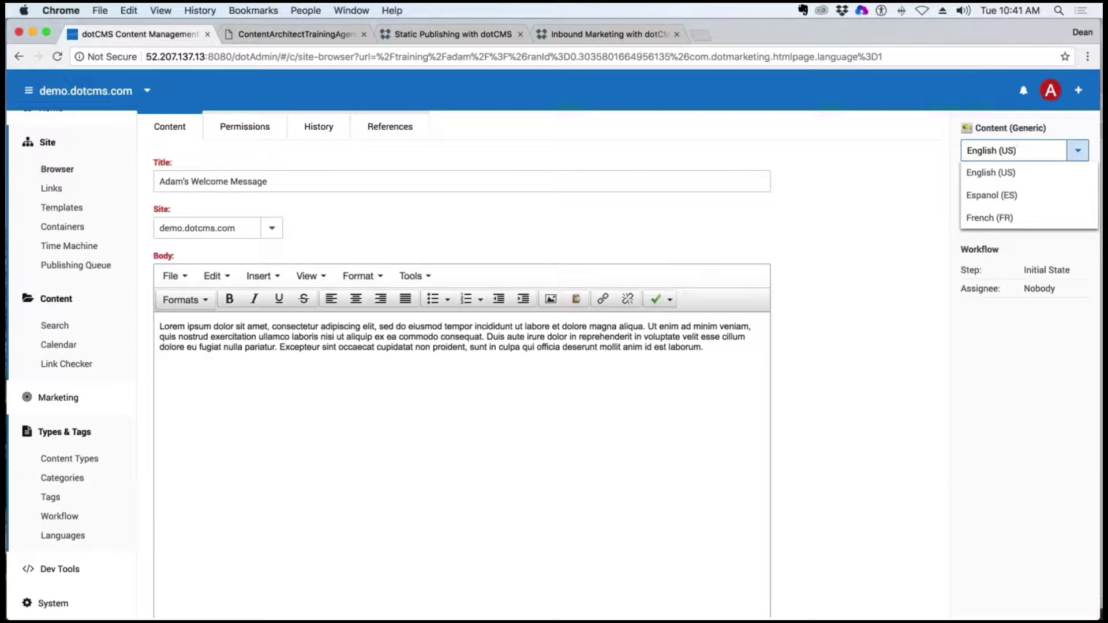
{"action": "left_click", "coordinate": [991, 196]}
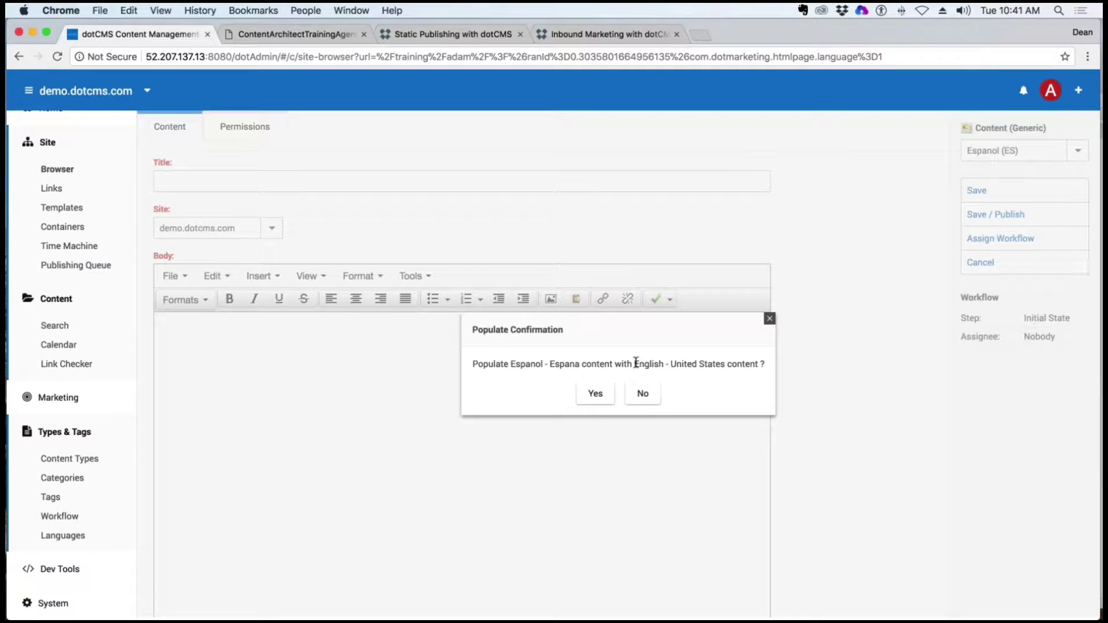
{"action": "left_click", "coordinate": [596, 394]}
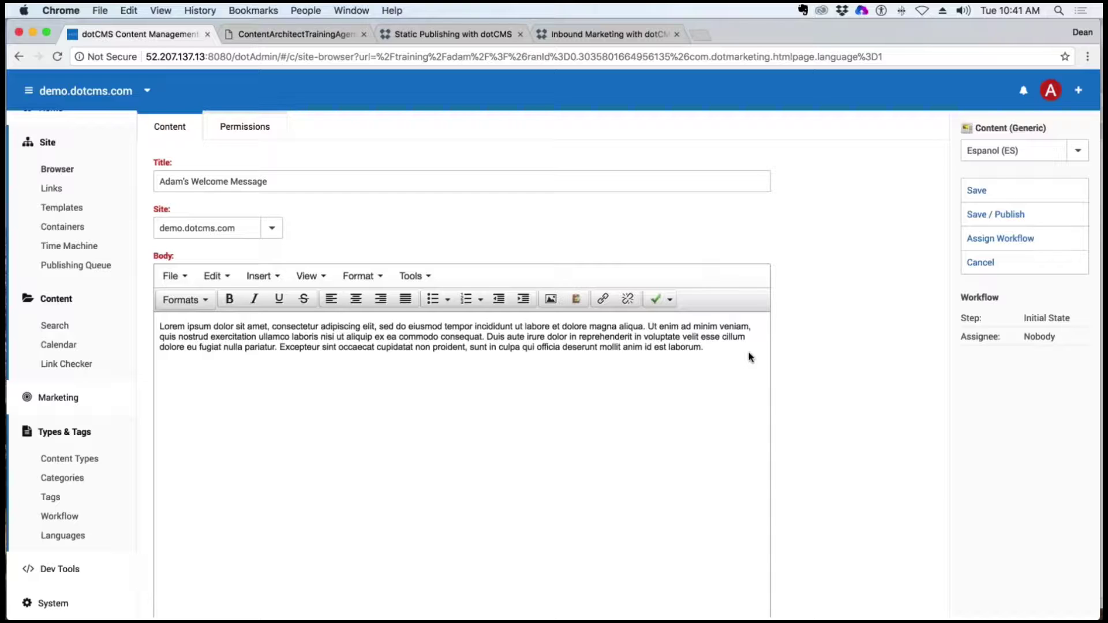
Add "Spanish - " before the Lorem ipsum text in the Espanol version's body, and save and publish it.
{"action": "left_click", "coordinate": [719, 358]}
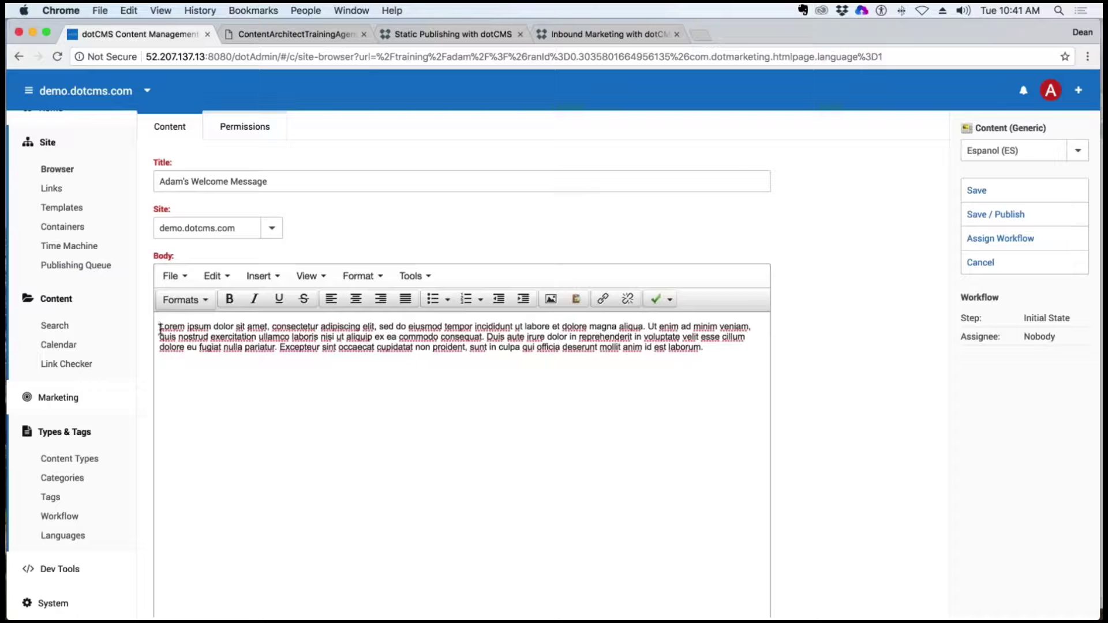
{"action": "type", "text": "Spani"}
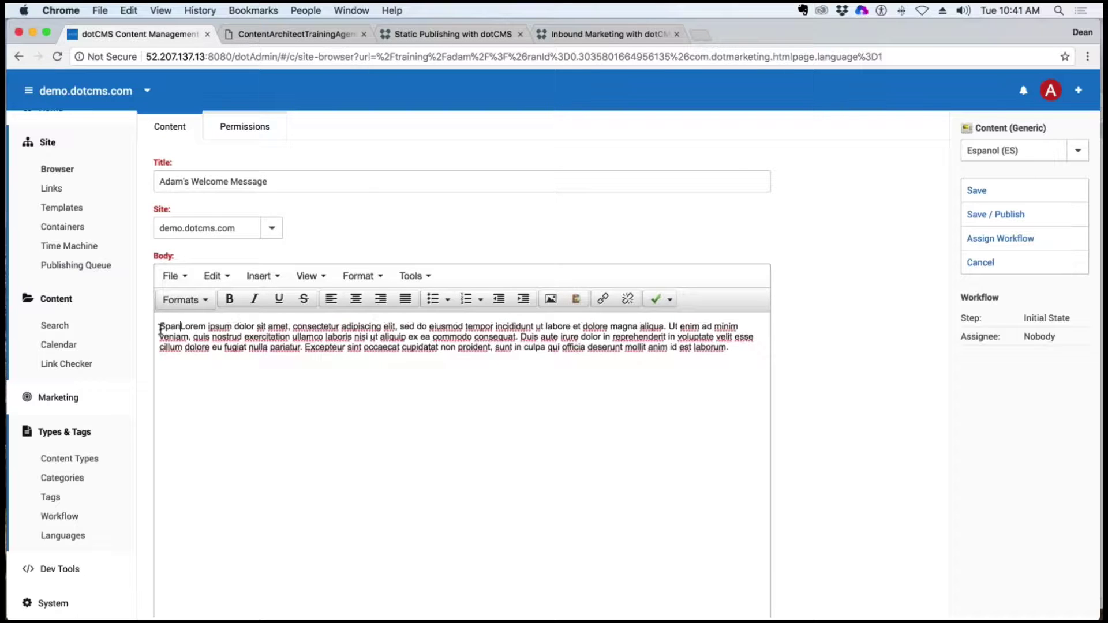
{"action": "type", "text": "sh "}
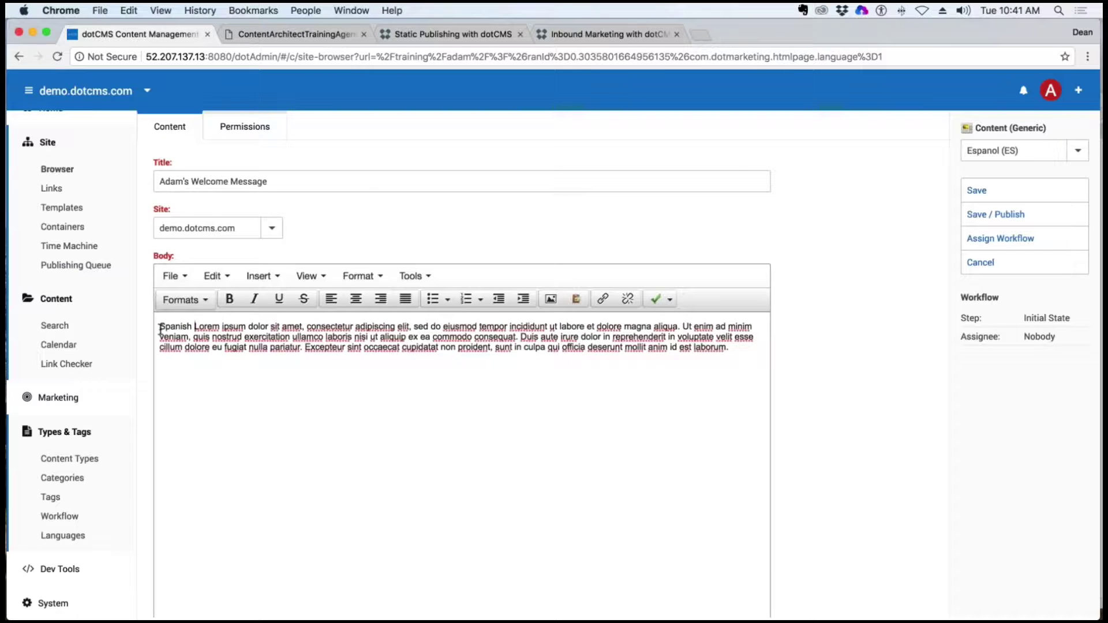
{"action": "type", "text": "-"}
{"action": "left_click", "coordinate": [979, 190]}
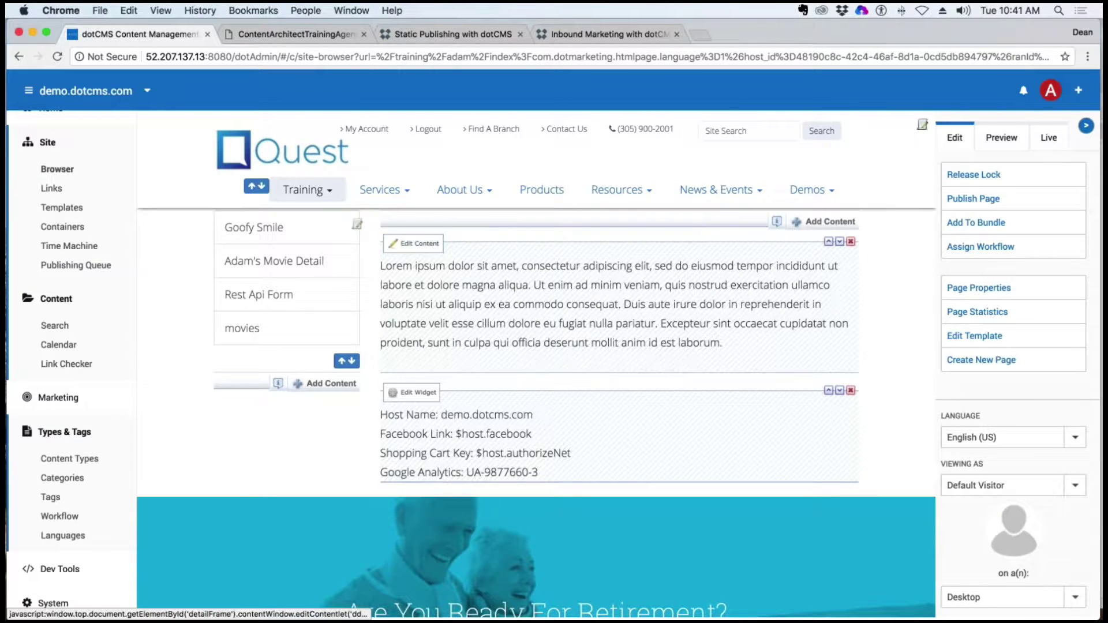
Reopen the welcome message content and start a French (FR) version populated with the English - United States content.
{"action": "left_click", "coordinate": [1074, 175]}
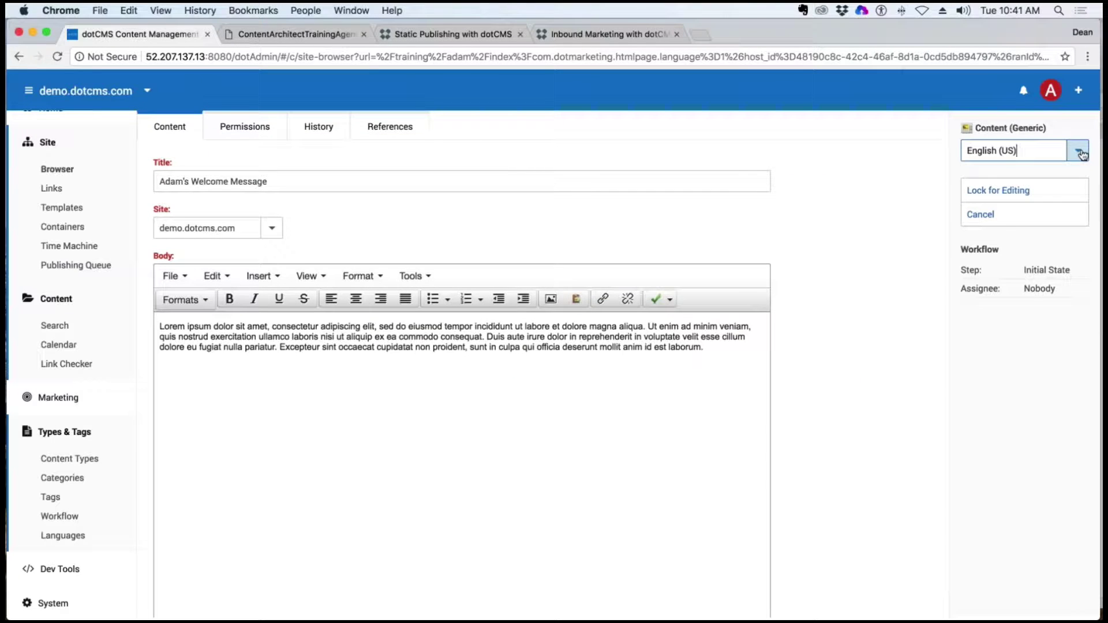
{"action": "left_click", "coordinate": [1078, 151]}
{"action": "left_click", "coordinate": [995, 218]}
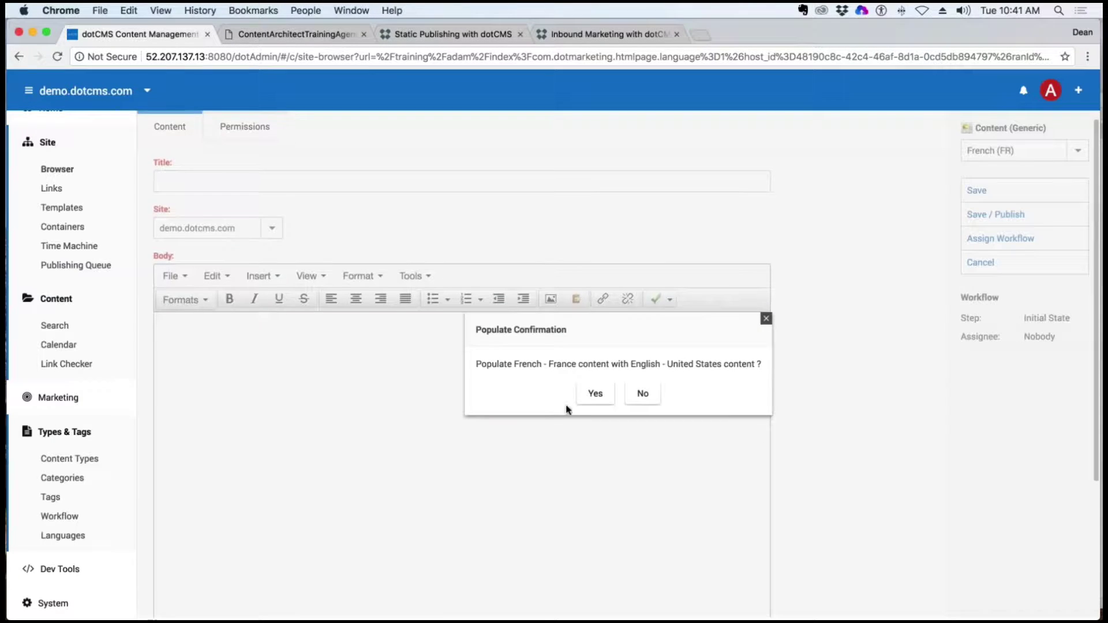
{"action": "left_click", "coordinate": [596, 395]}
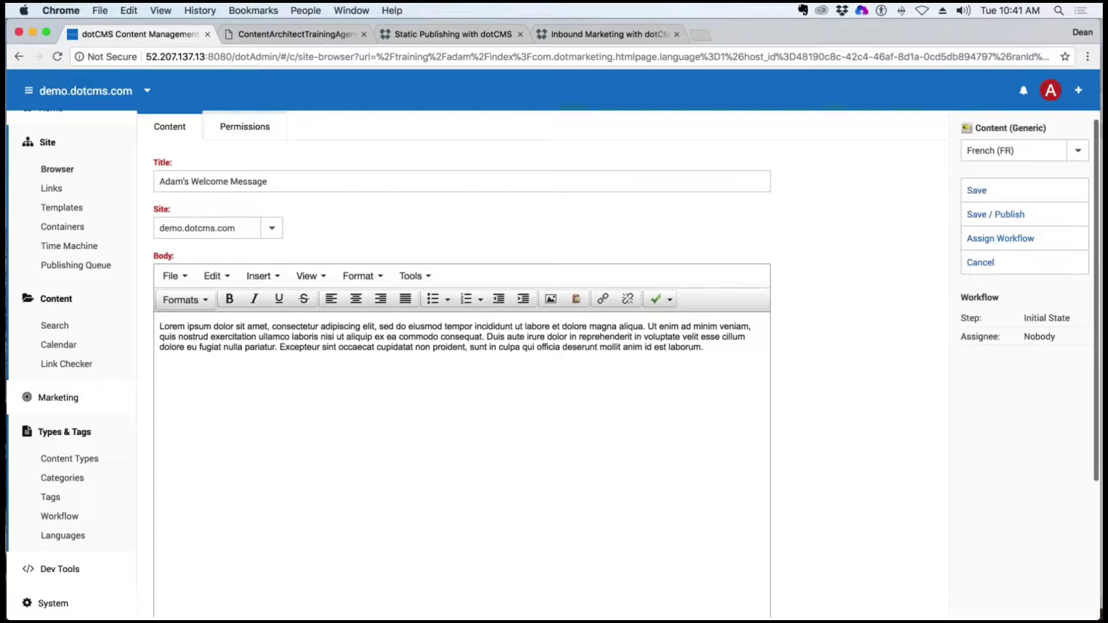
Add "French - " before the Lorem ipsum text in the French version's body, and save and publish it.
{"action": "type", "text": "French "}
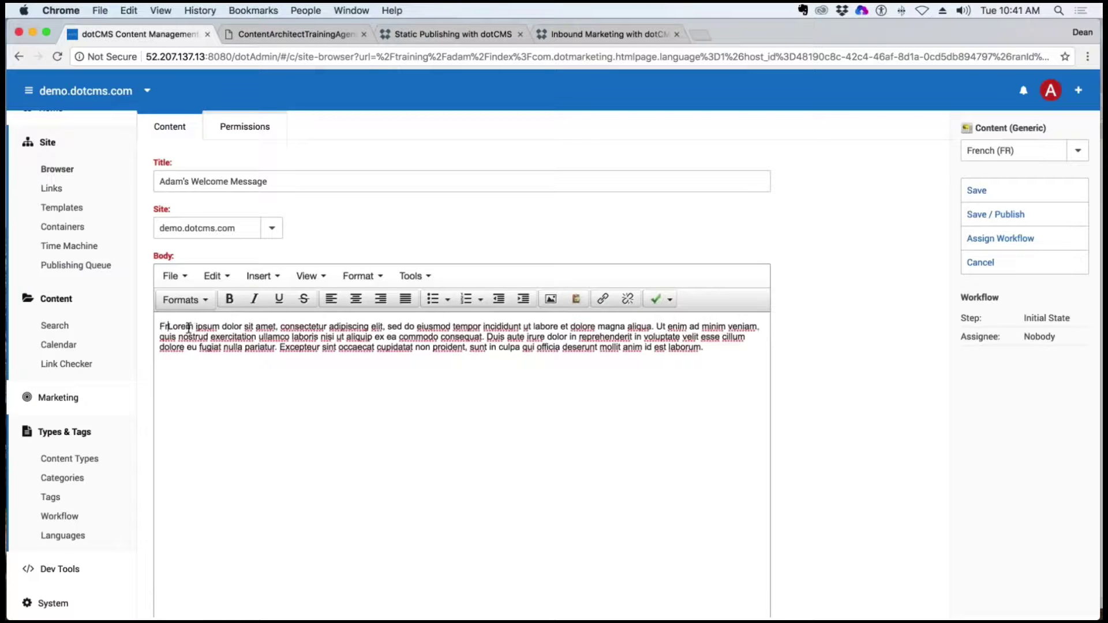
{"action": "type", "text": "-"}
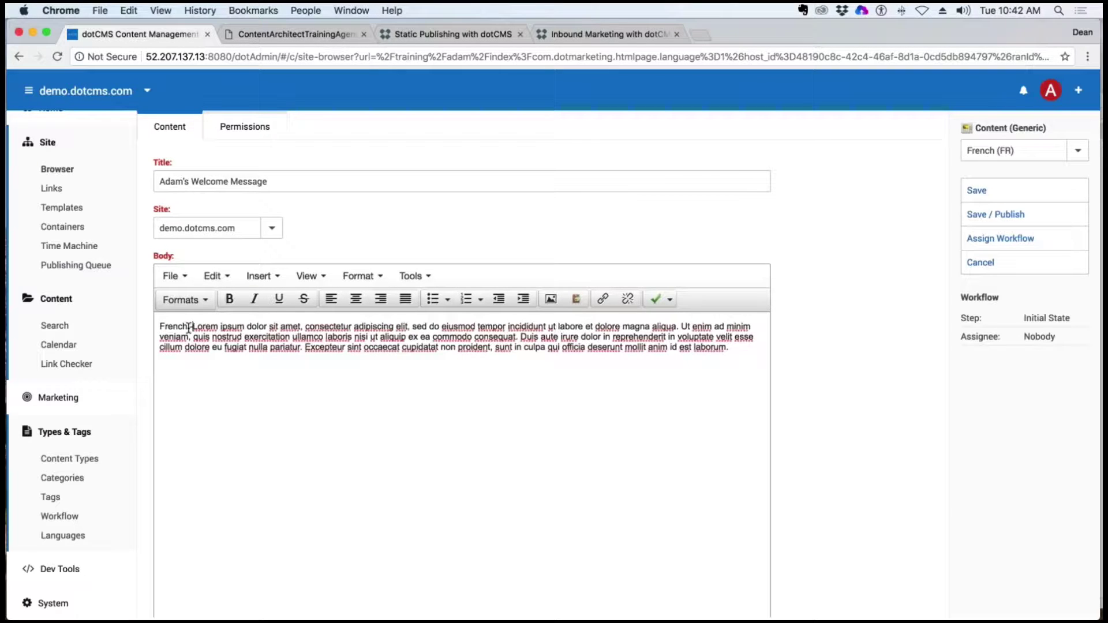
{"action": "left_click", "coordinate": [990, 216]}
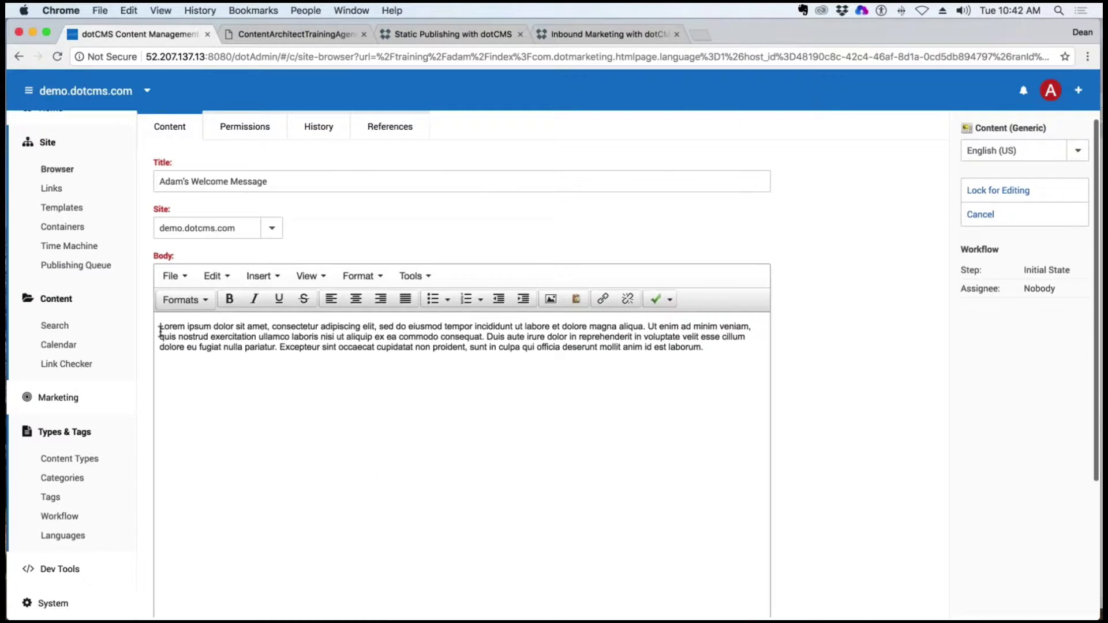
Add "English - " before the body text of the English (US) version, lock it for editing, and save and publish it.
{"action": "type", "text": "English "}
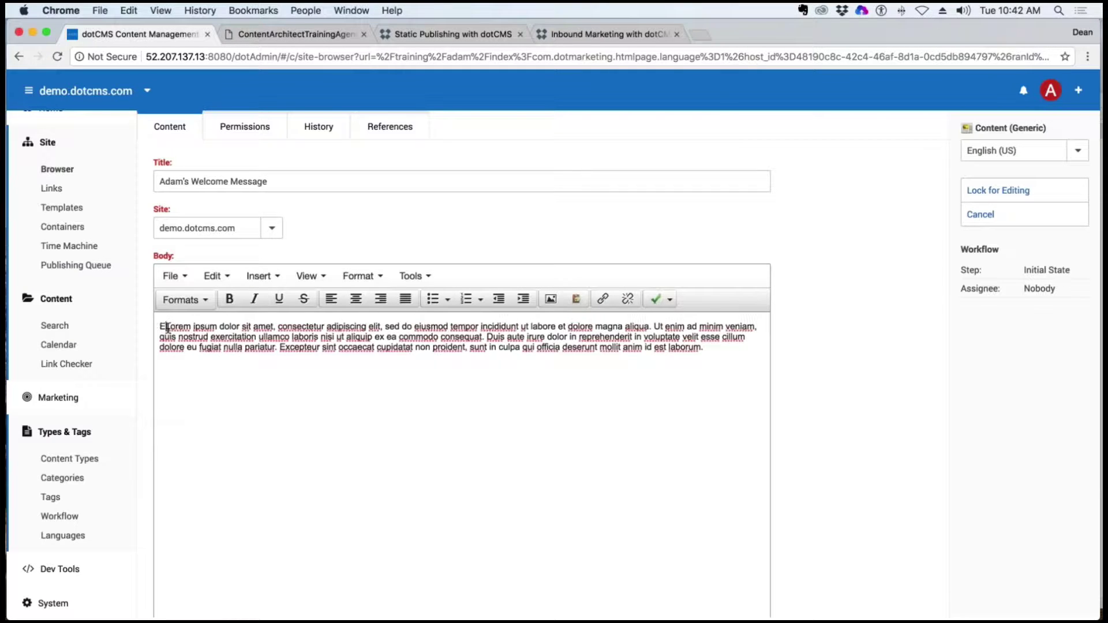
{"action": "type", "text": "-"}
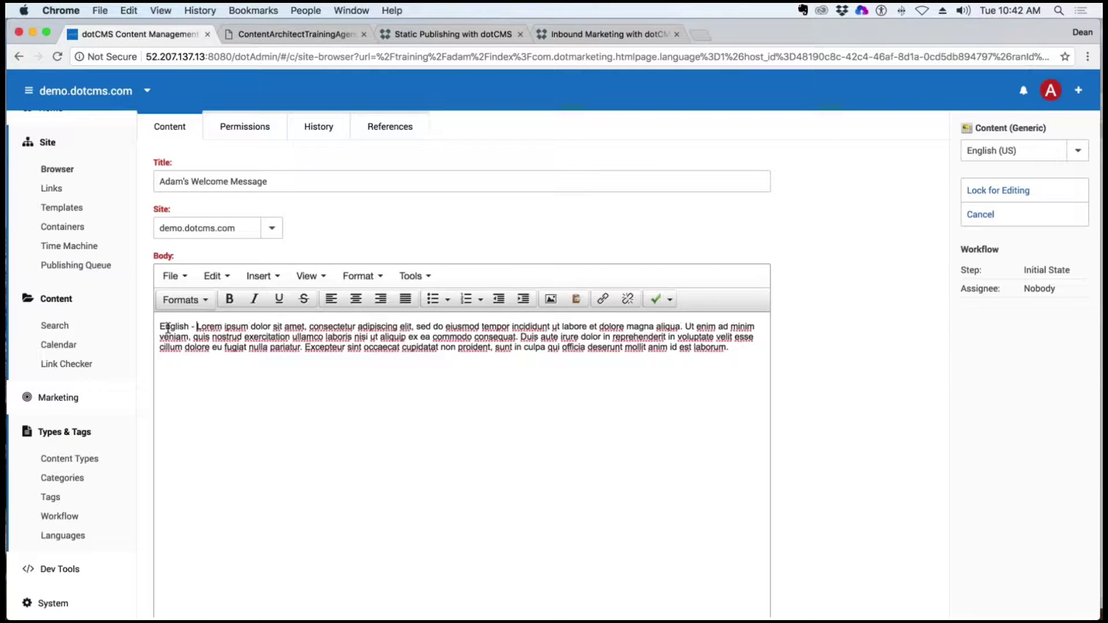
{"action": "left_click", "coordinate": [987, 191]}
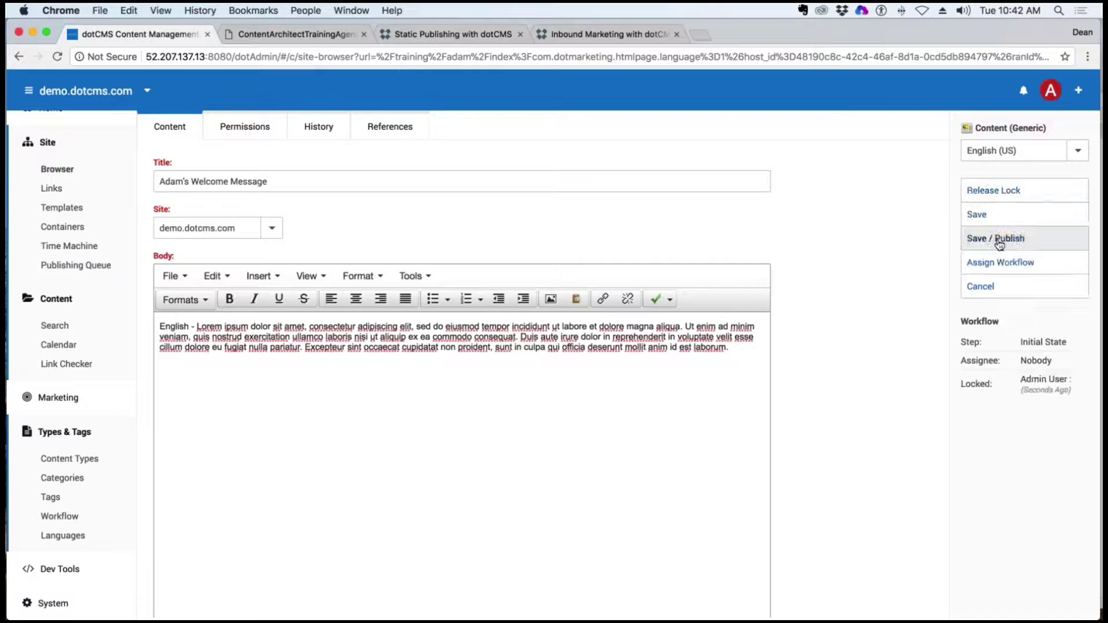
{"action": "left_click", "coordinate": [1007, 238]}
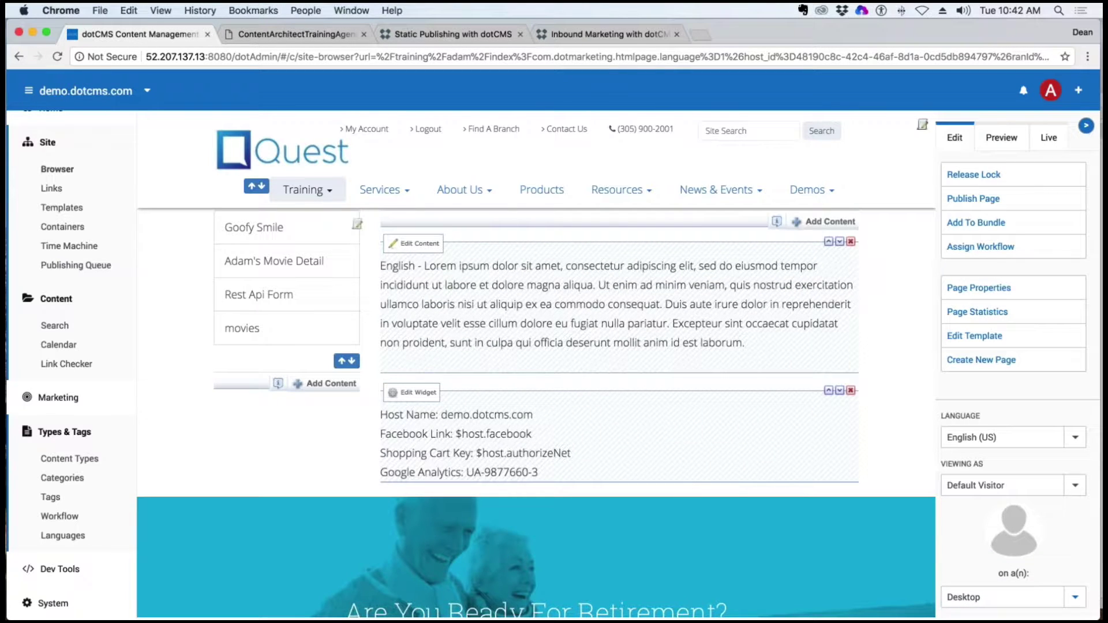
Display the page in Espanol (ES) and in French (FR), checking the welcome text of each version.
{"action": "left_click", "coordinate": [1076, 437]}
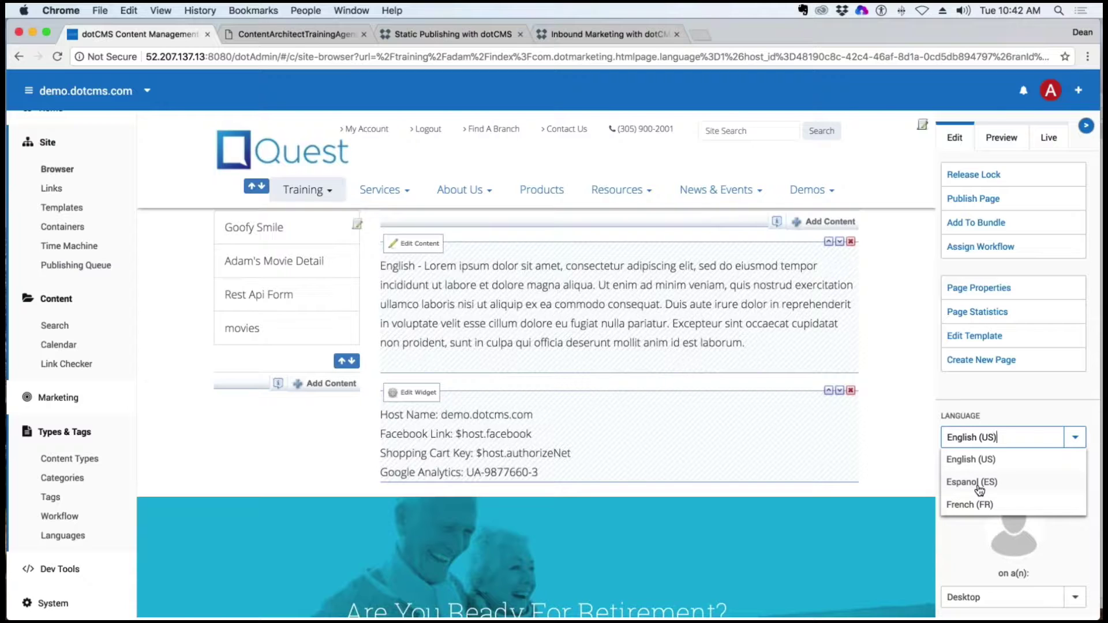
{"action": "left_click", "coordinate": [979, 485]}
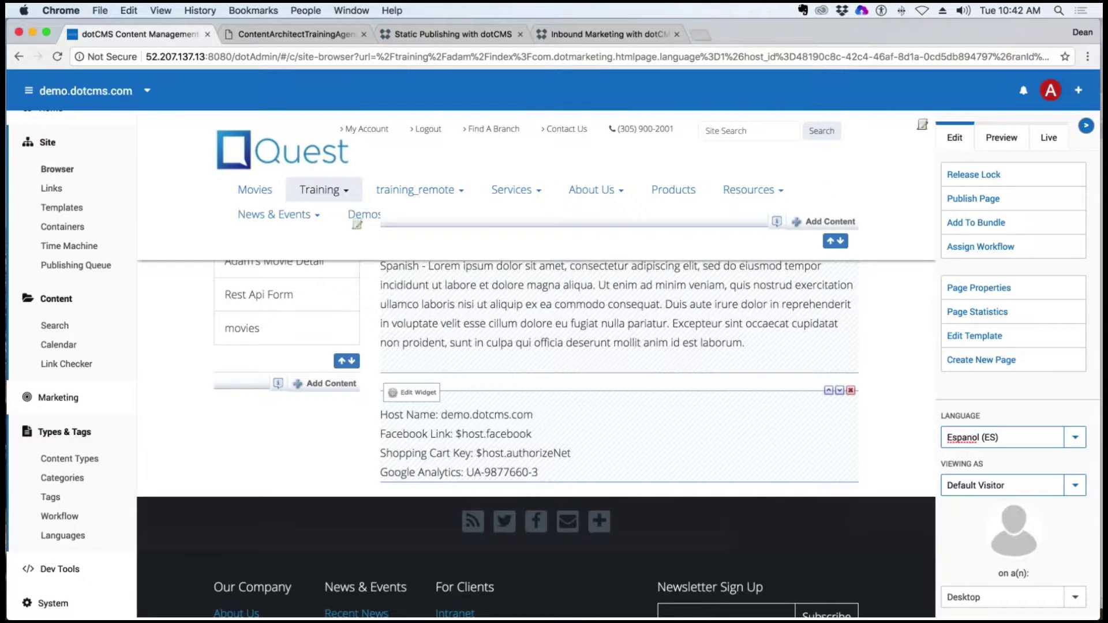
{"action": "left_click_drag", "start_coordinate": [444, 285], "coordinate": [379, 267]}
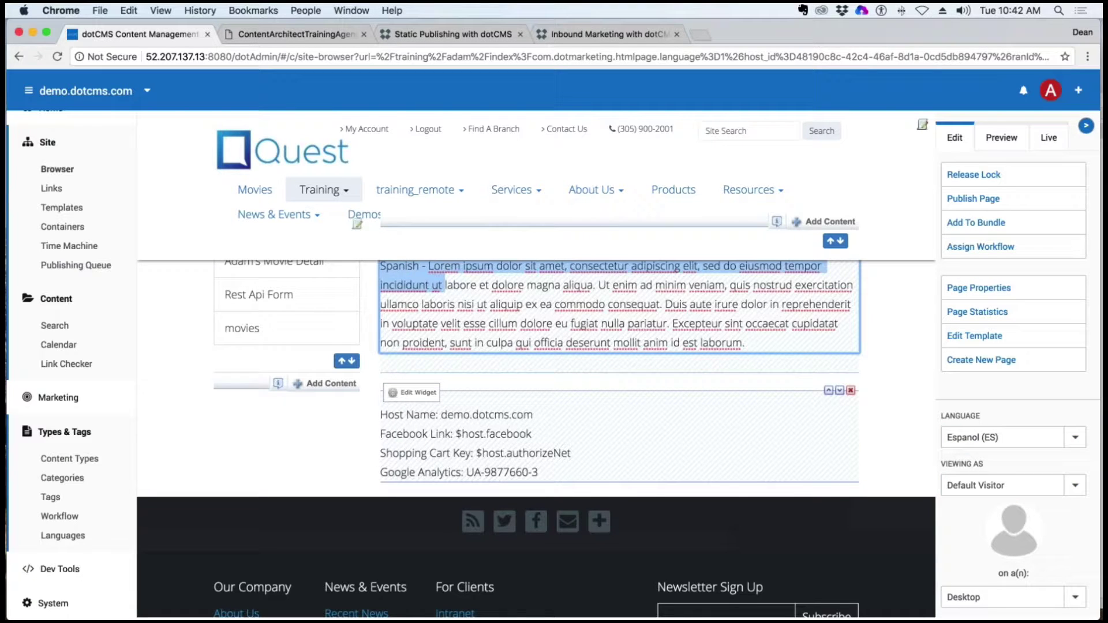
{"action": "left_click", "coordinate": [981, 437]}
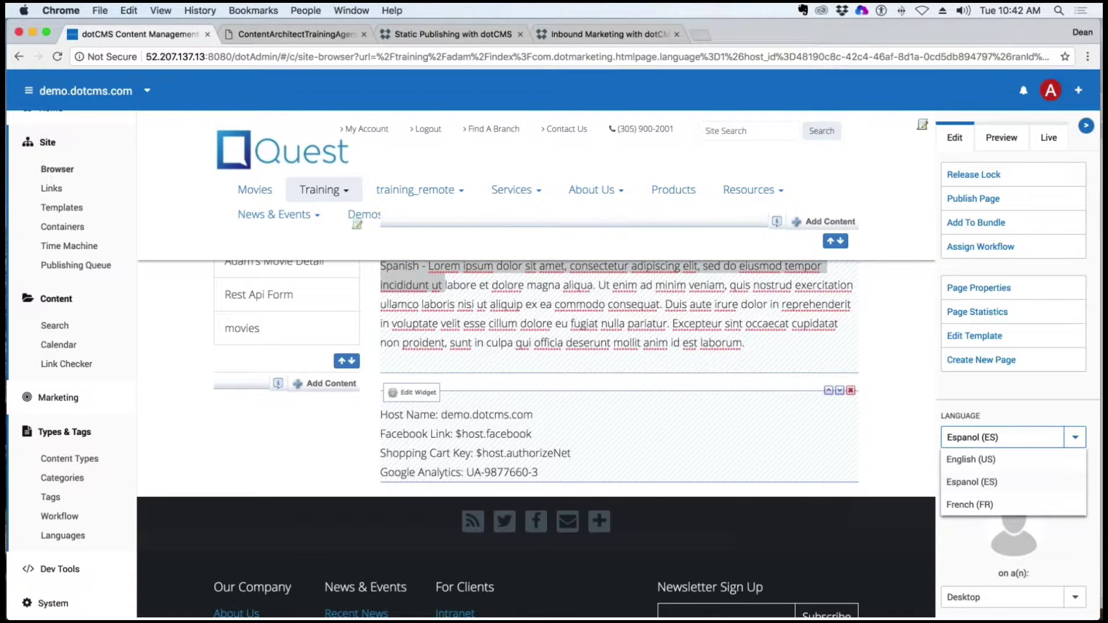
{"action": "left_click", "coordinate": [971, 505]}
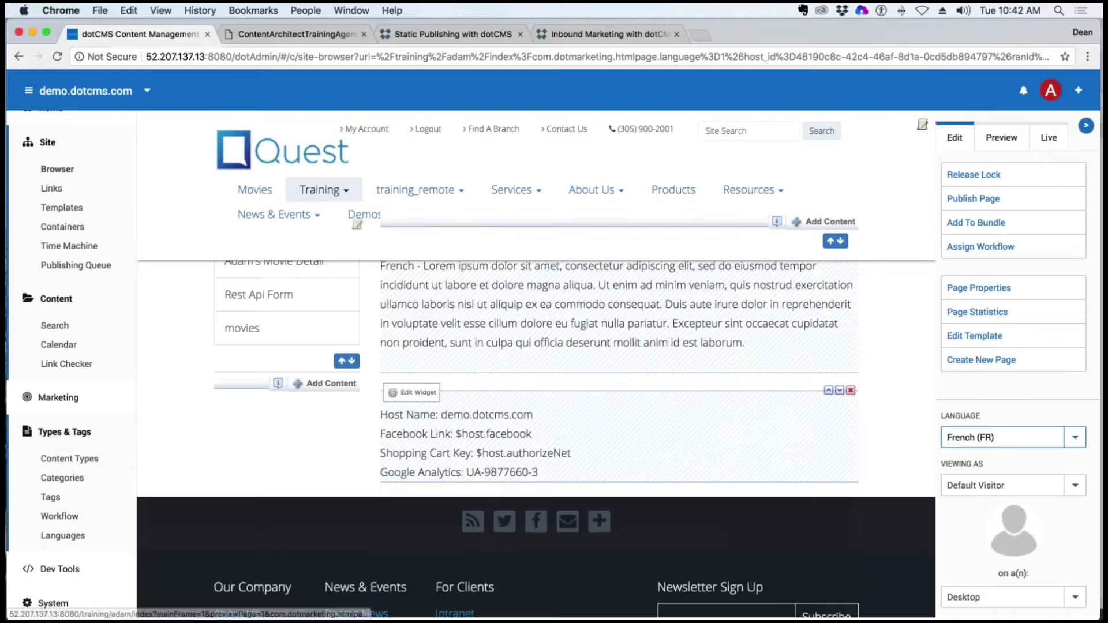
{"action": "left_click_drag", "start_coordinate": [493, 330], "coordinate": [381, 268]}
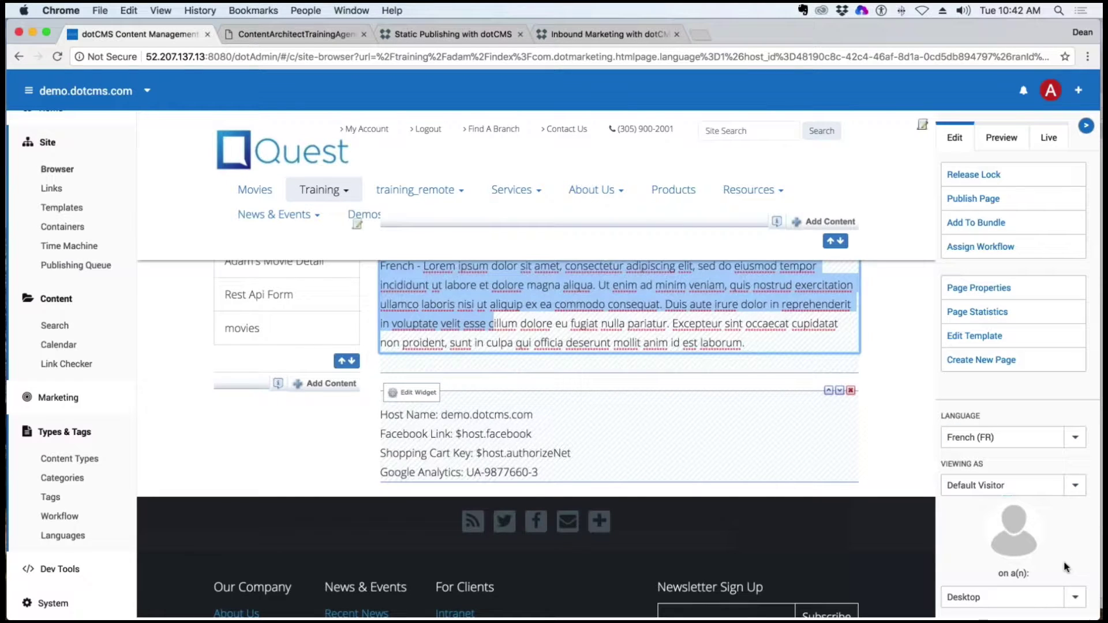
Preview the French page on an Apple iPhone 6, 6s and return the device view to Desktop.
{"action": "left_click", "coordinate": [1004, 597]}
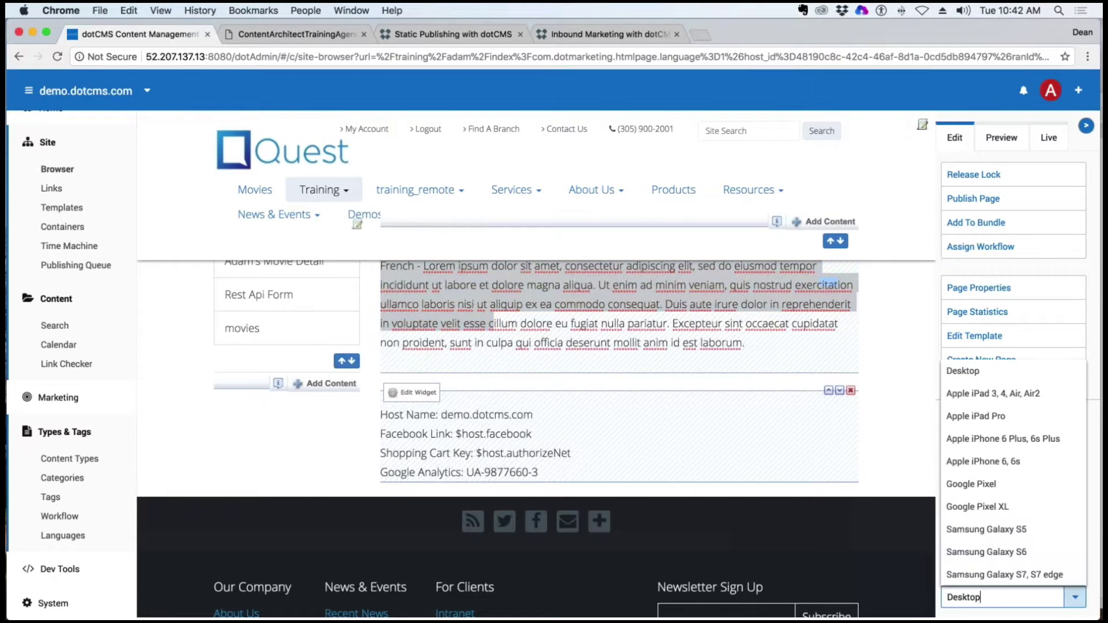
{"action": "left_click", "coordinate": [990, 462]}
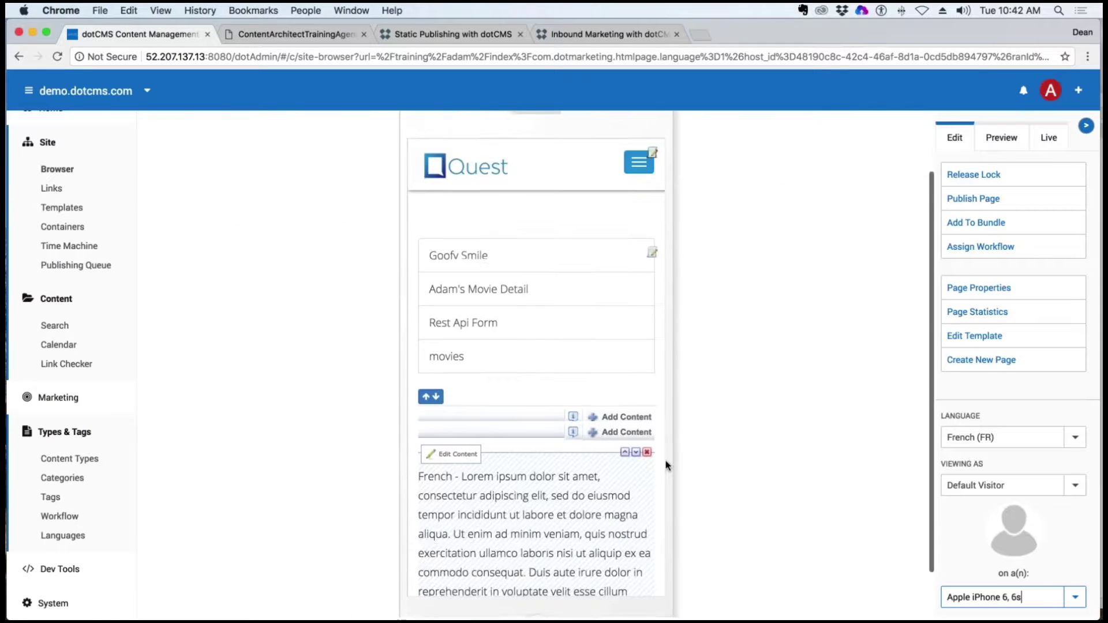
{"action": "scroll", "coordinate": [451, 393], "scroll_direction": "down", "scroll_amount": 2}
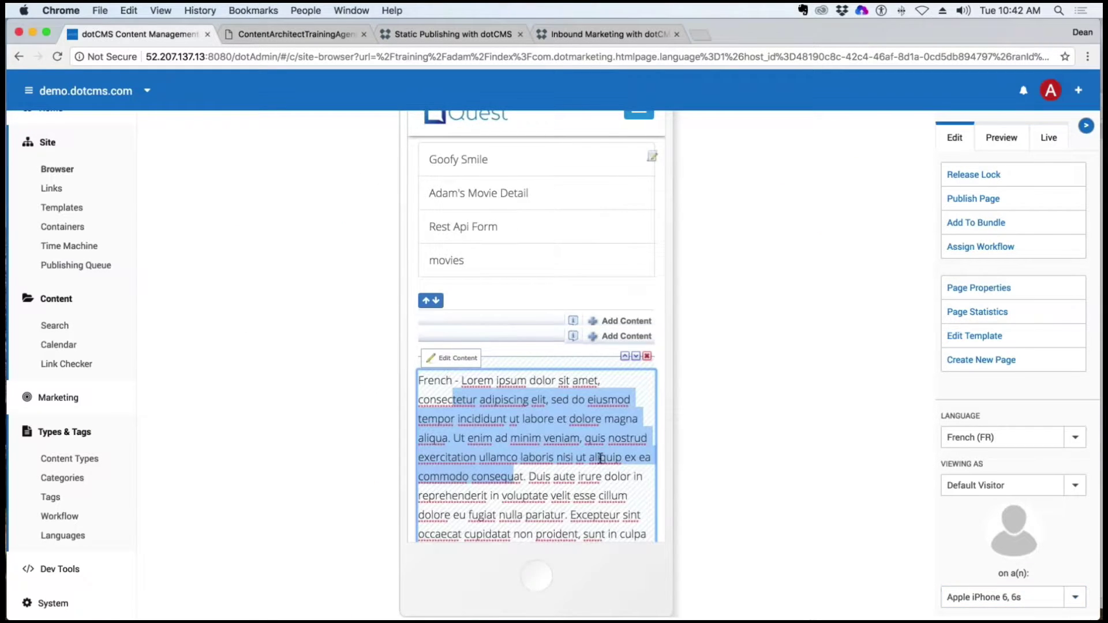
{"action": "scroll", "coordinate": [513, 480], "scroll_direction": "up", "scroll_amount": 5}
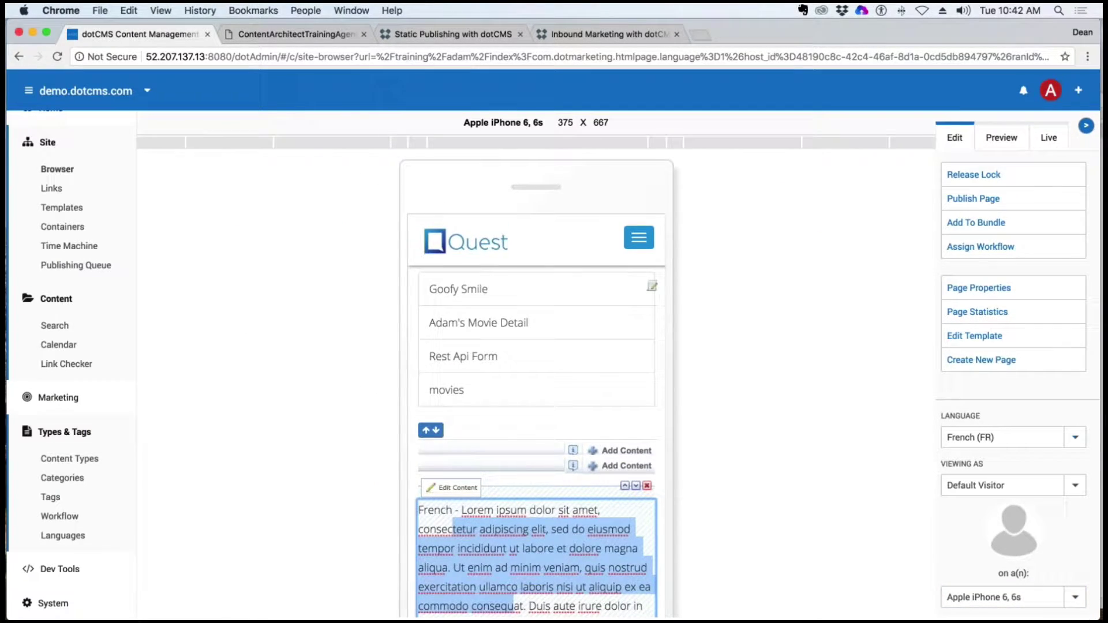
{"action": "left_click", "coordinate": [1021, 598]}
{"action": "left_click", "coordinate": [1037, 369]}
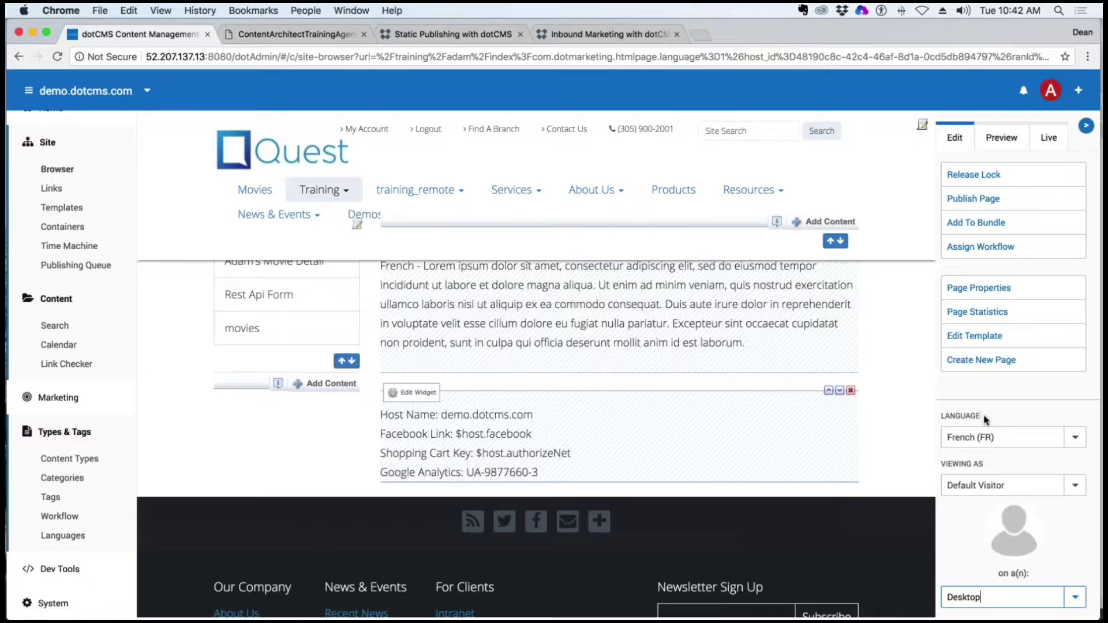
Open the content search and list only items of the type Content (Generic).
{"action": "left_click", "coordinate": [55, 326]}
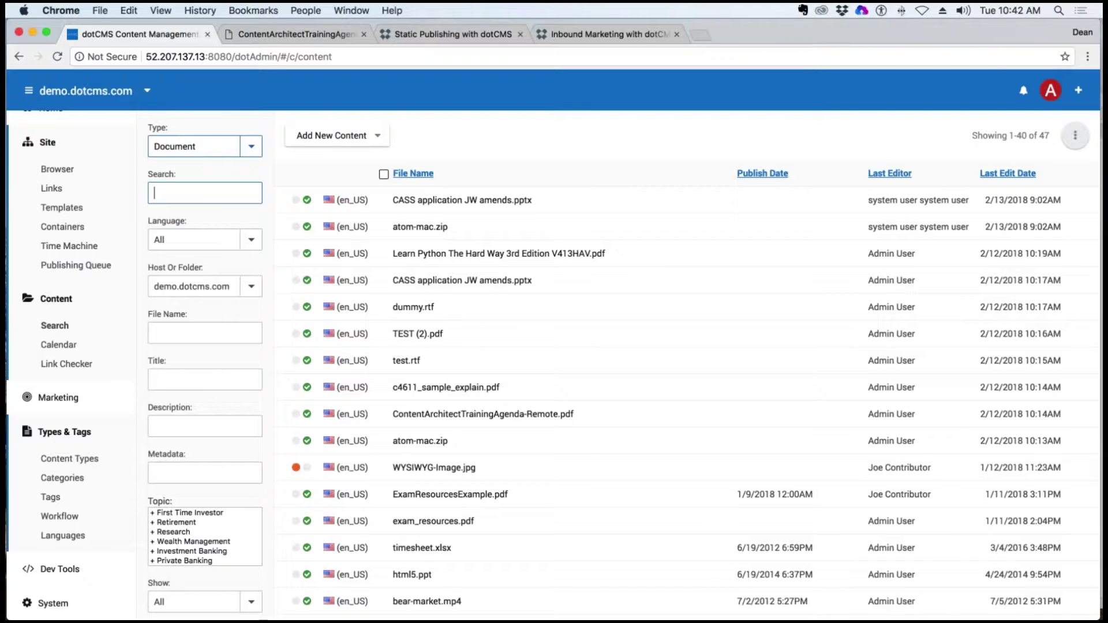
{"action": "left_click", "coordinate": [251, 146]}
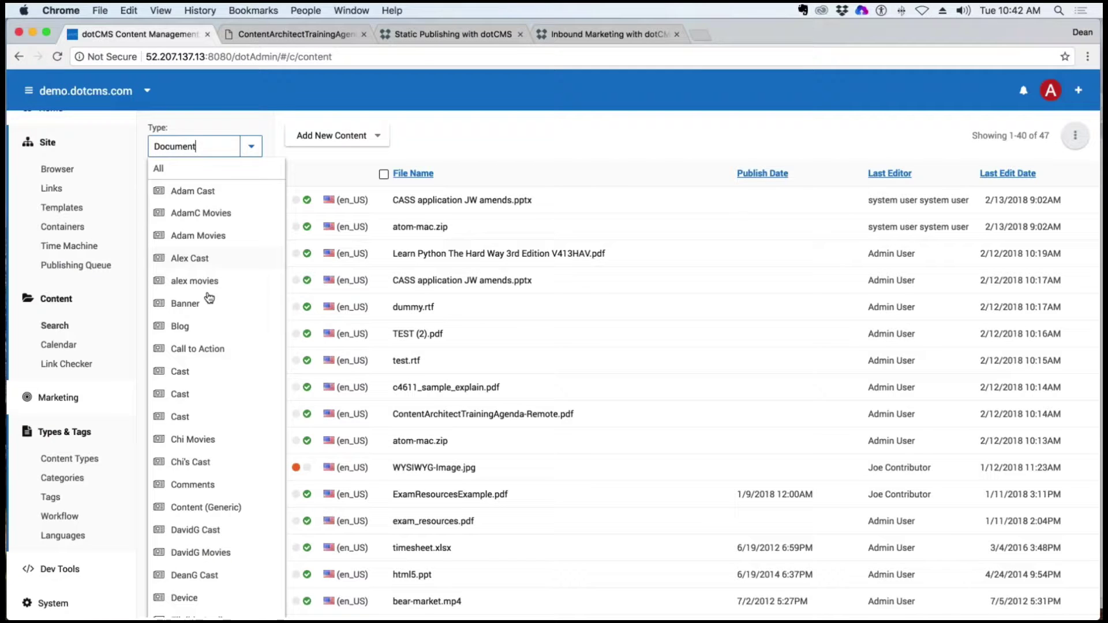
{"action": "left_click", "coordinate": [208, 507]}
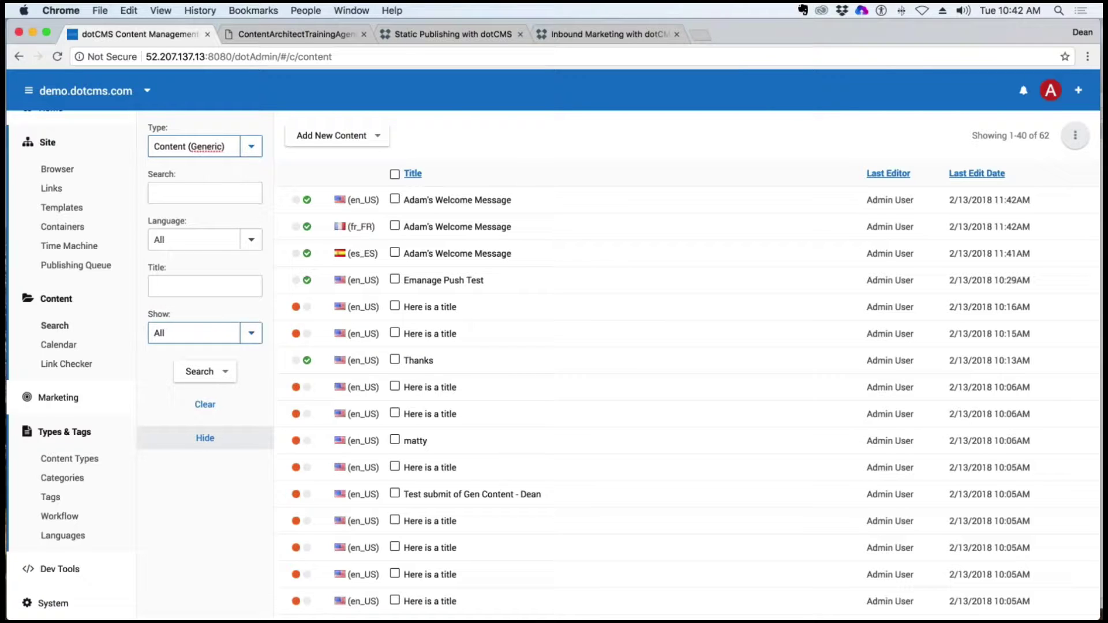
Filter the generic content by English (US) and by French (FR), and examine the French entry in the list.
{"action": "left_click", "coordinate": [250, 240]}
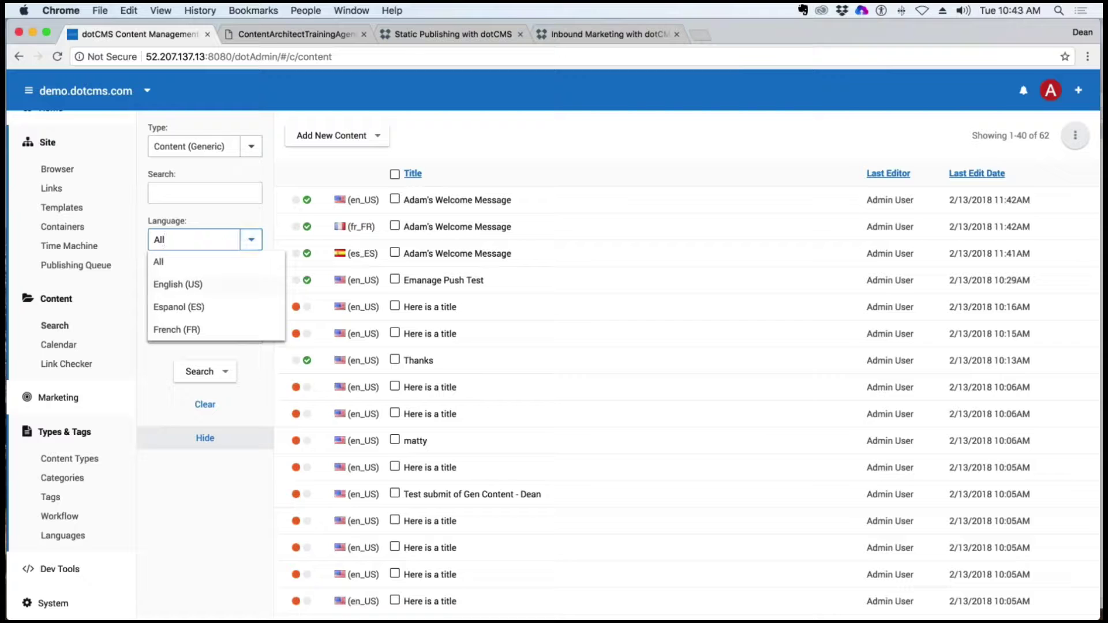
{"action": "left_click", "coordinate": [178, 284]}
{"action": "left_click", "coordinate": [250, 239]}
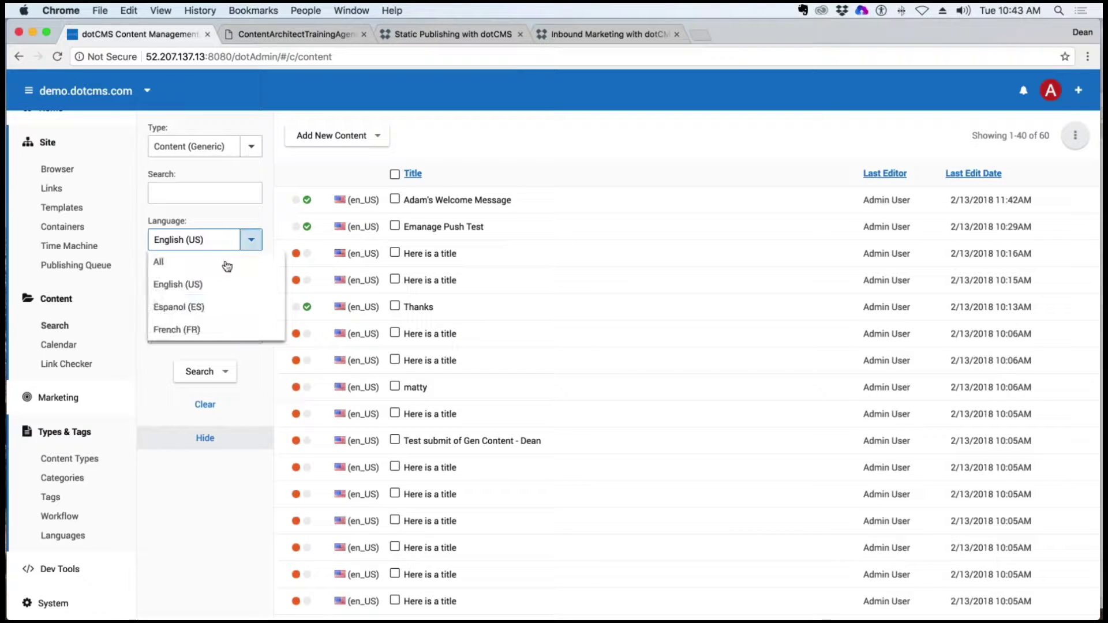
{"action": "left_click", "coordinate": [181, 327]}
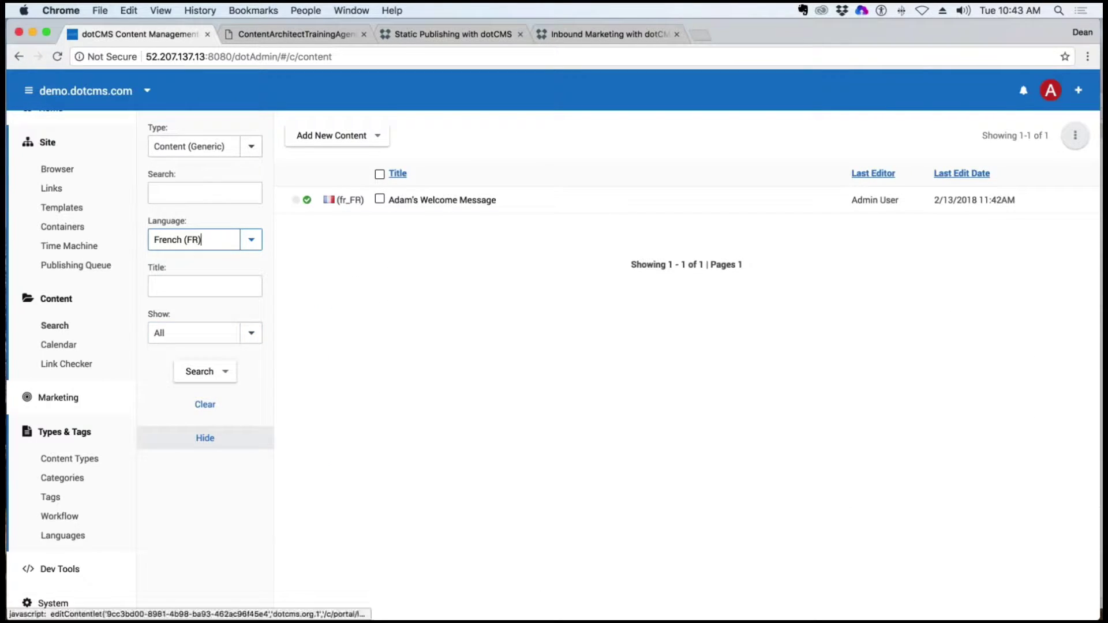
{"action": "left_click_drag", "start_coordinate": [515, 205], "coordinate": [382, 205]}
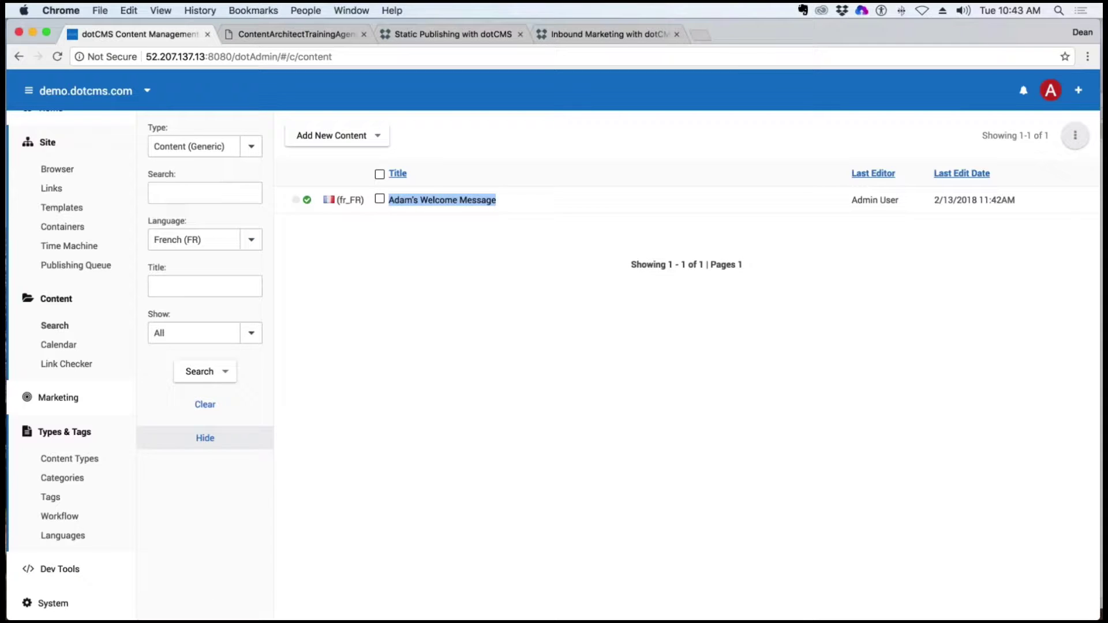
{"action": "left_click", "coordinate": [495, 176]}
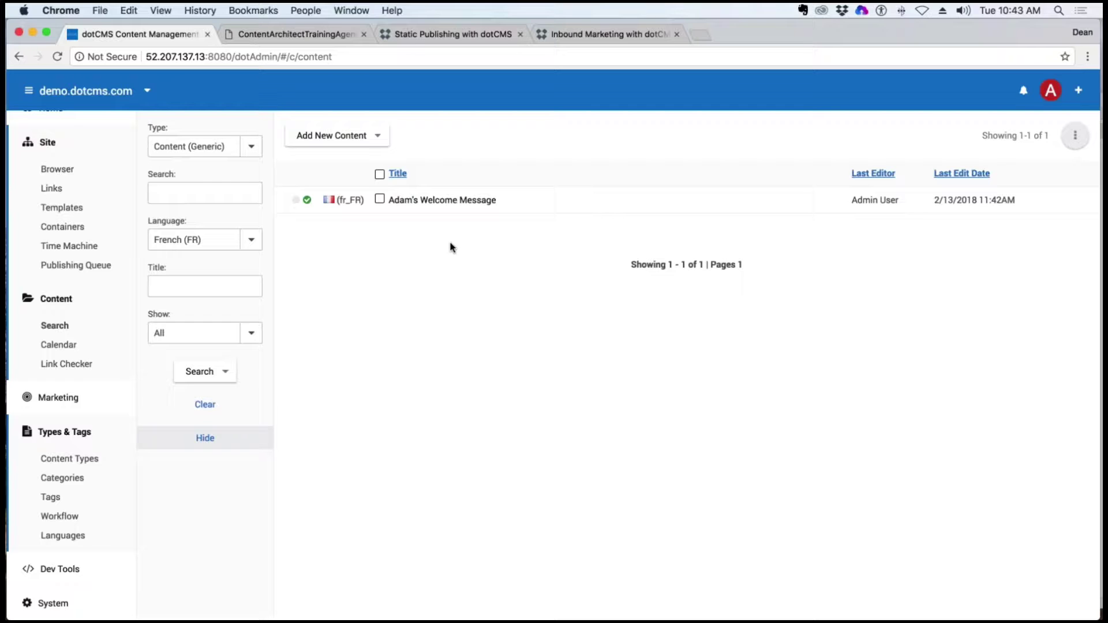
Open the French welcome message, check its language choices and version history, and close it without editing.
{"action": "left_click", "coordinate": [442, 200]}
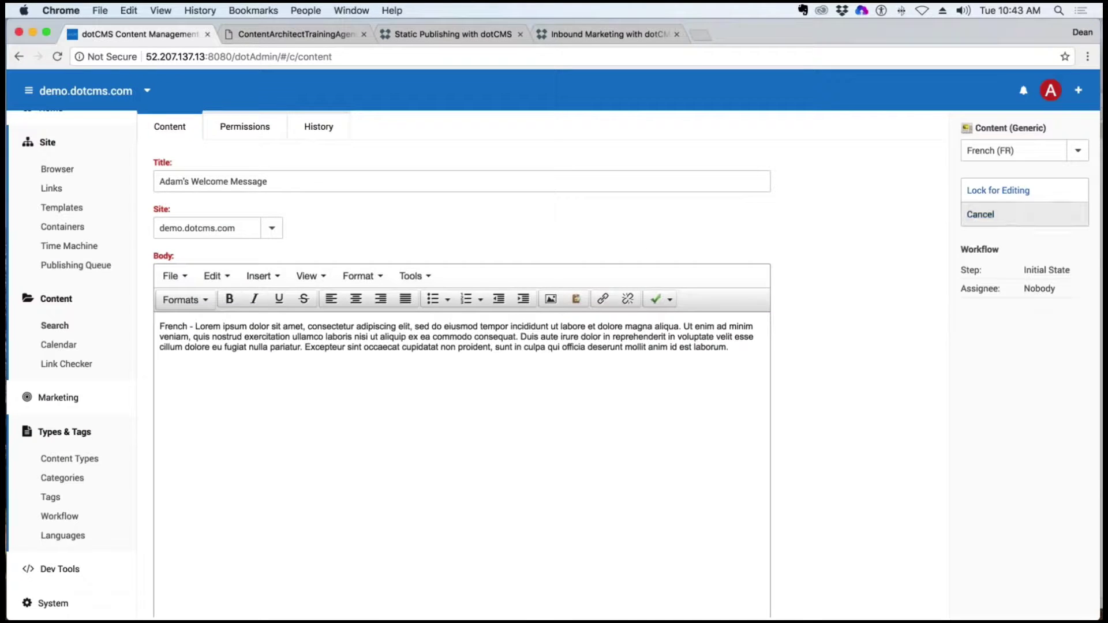
{"action": "left_click", "coordinate": [1074, 159]}
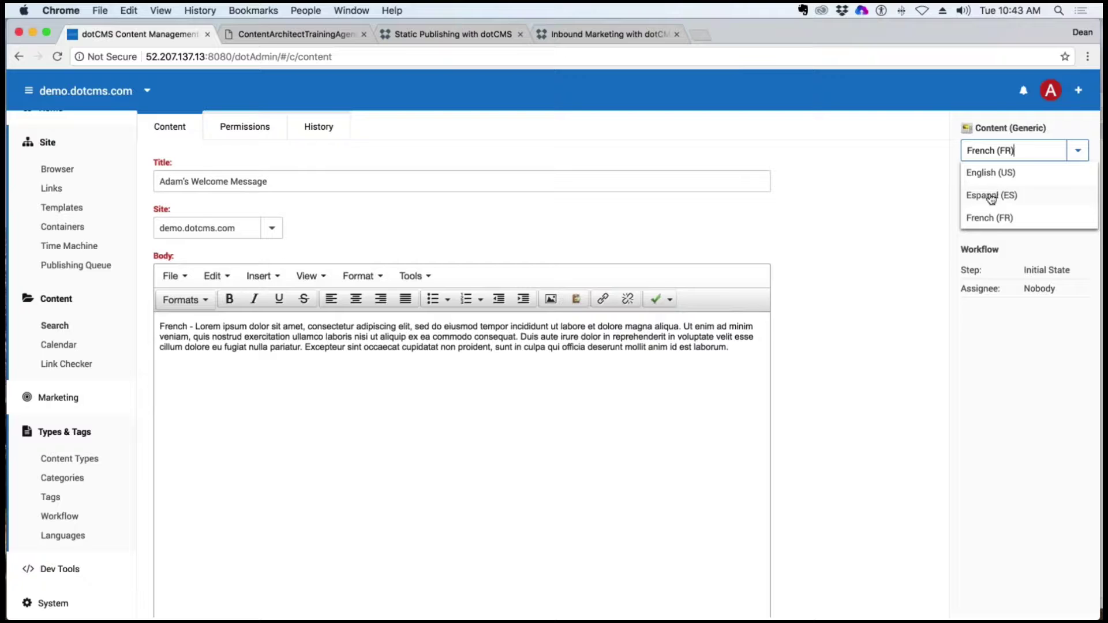
{"action": "left_click", "coordinate": [415, 160]}
{"action": "left_click", "coordinate": [319, 126]}
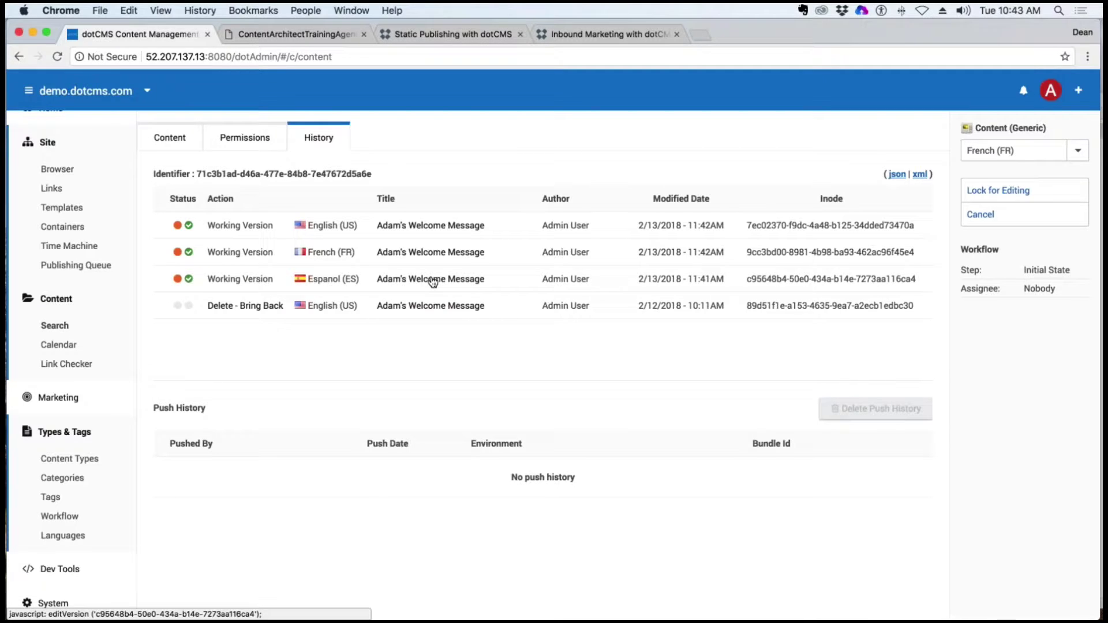
{"action": "left_click_drag", "start_coordinate": [746, 225], "coordinate": [776, 226]}
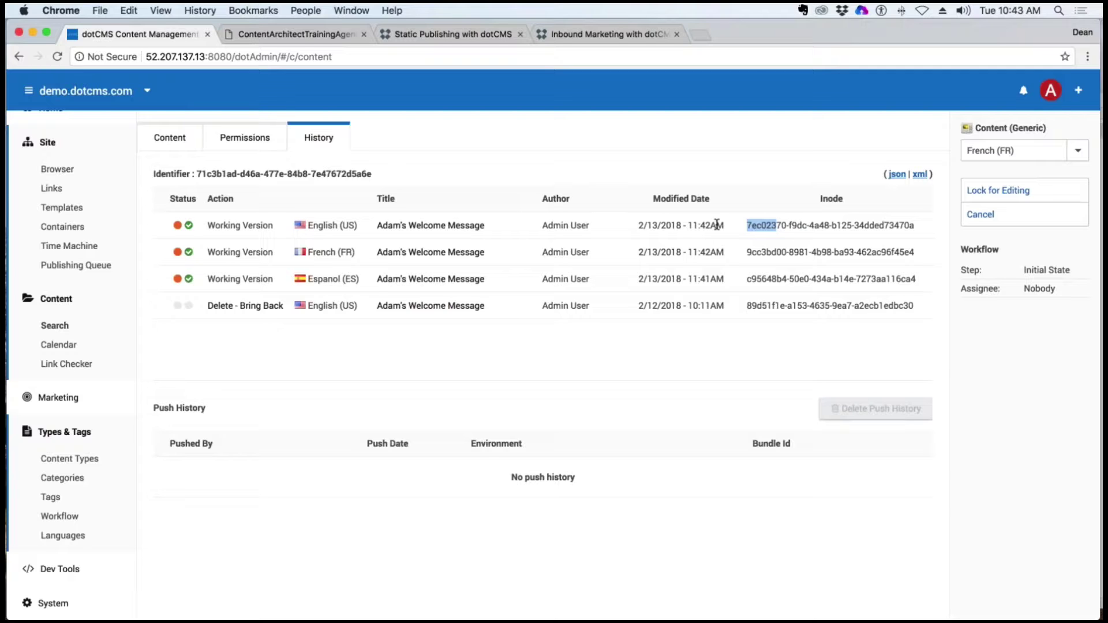
{"action": "left_click", "coordinate": [196, 138]}
{"action": "scroll", "coordinate": [519, 210], "scroll_direction": "down", "scroll_amount": 5}
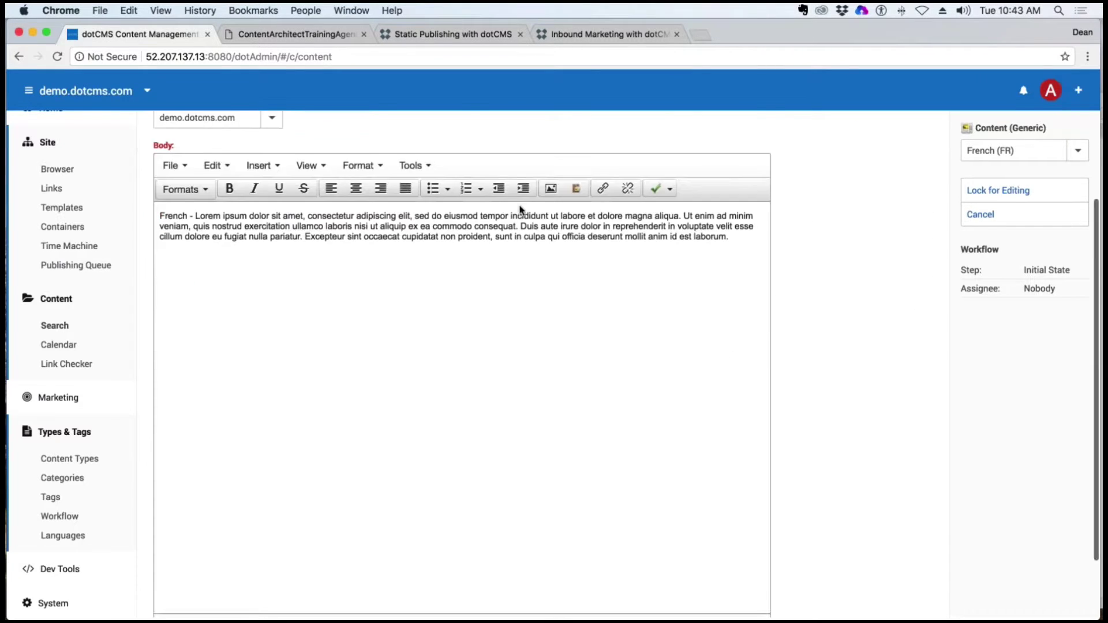
{"action": "left_click", "coordinate": [985, 215]}
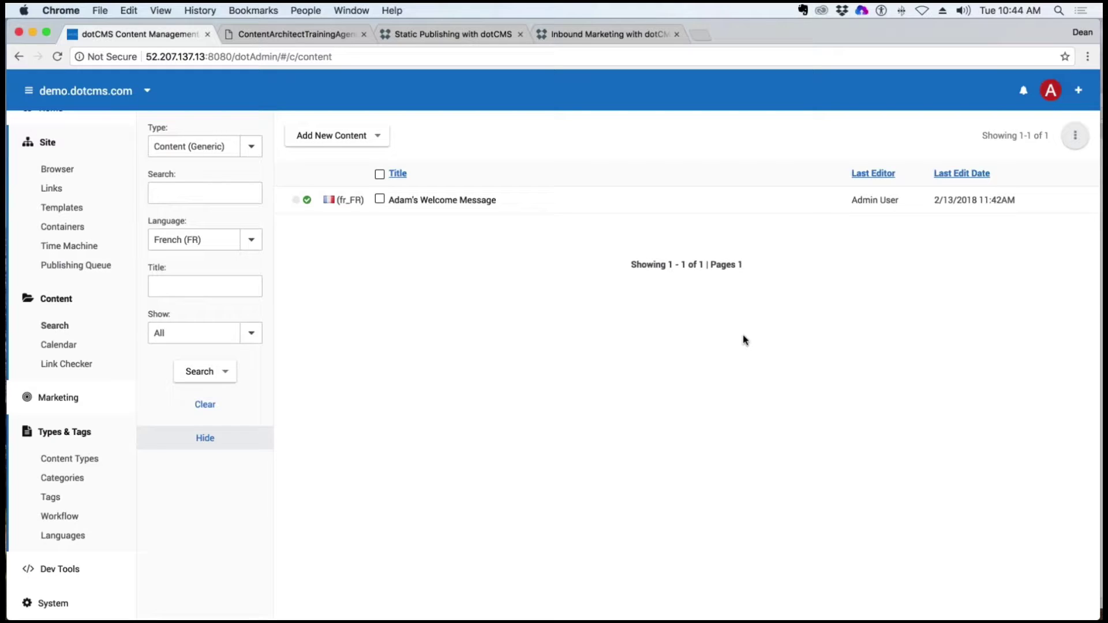
Open the content types list and filter it to Key/Value types to look at the Language Variable type.
{"action": "left_click", "coordinate": [68, 459]}
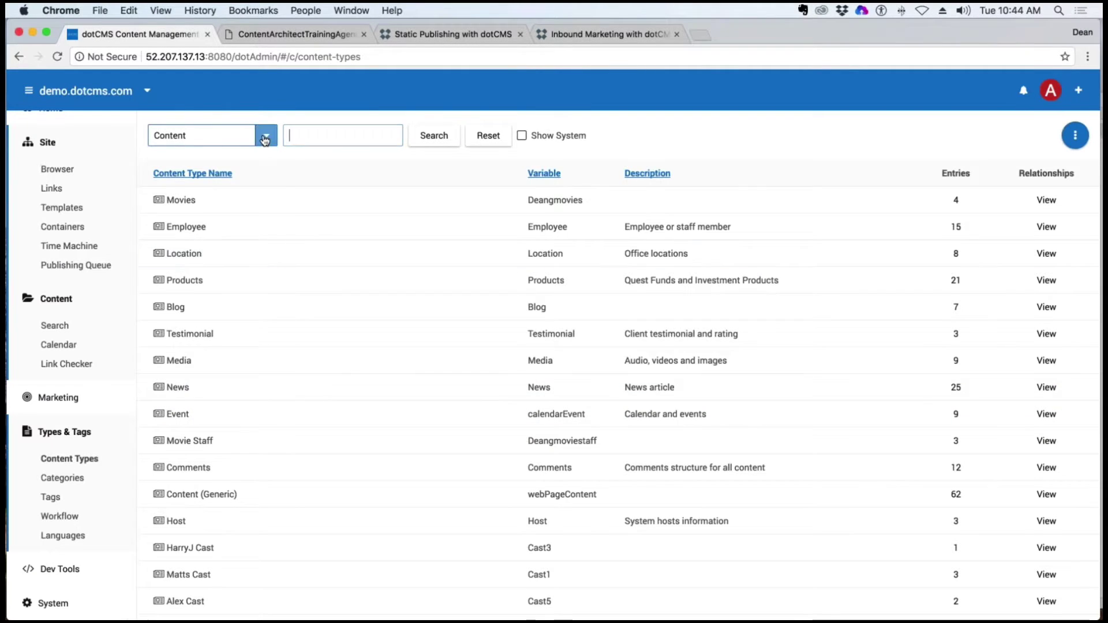
{"action": "left_click", "coordinate": [266, 138]}
{"action": "left_click", "coordinate": [266, 138]}
{"action": "left_click", "coordinate": [266, 138]}
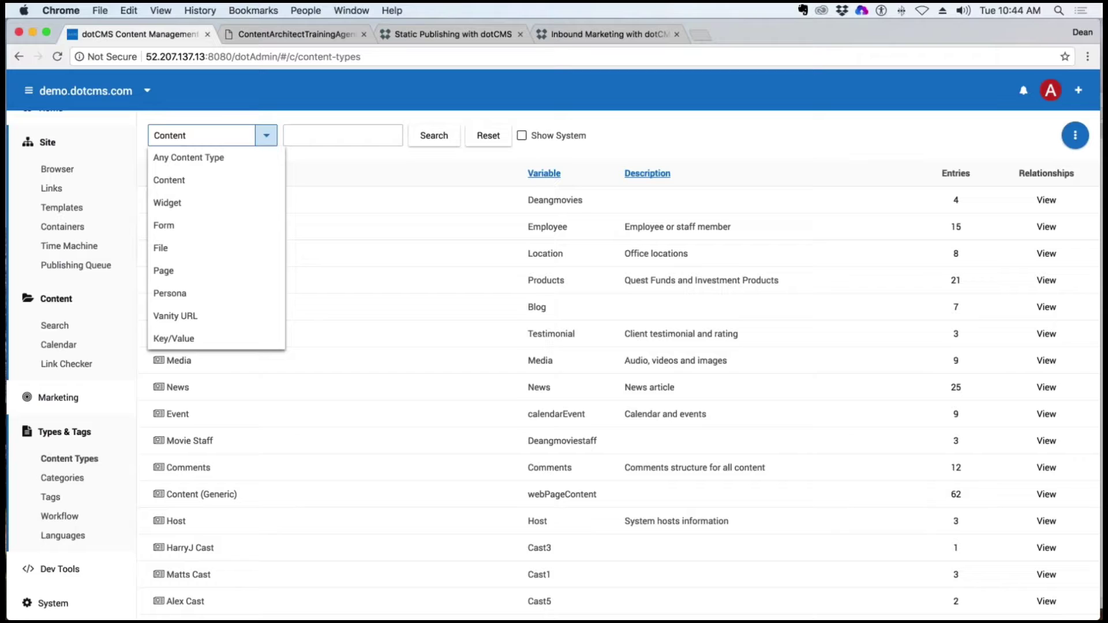
{"action": "left_click", "coordinate": [162, 339]}
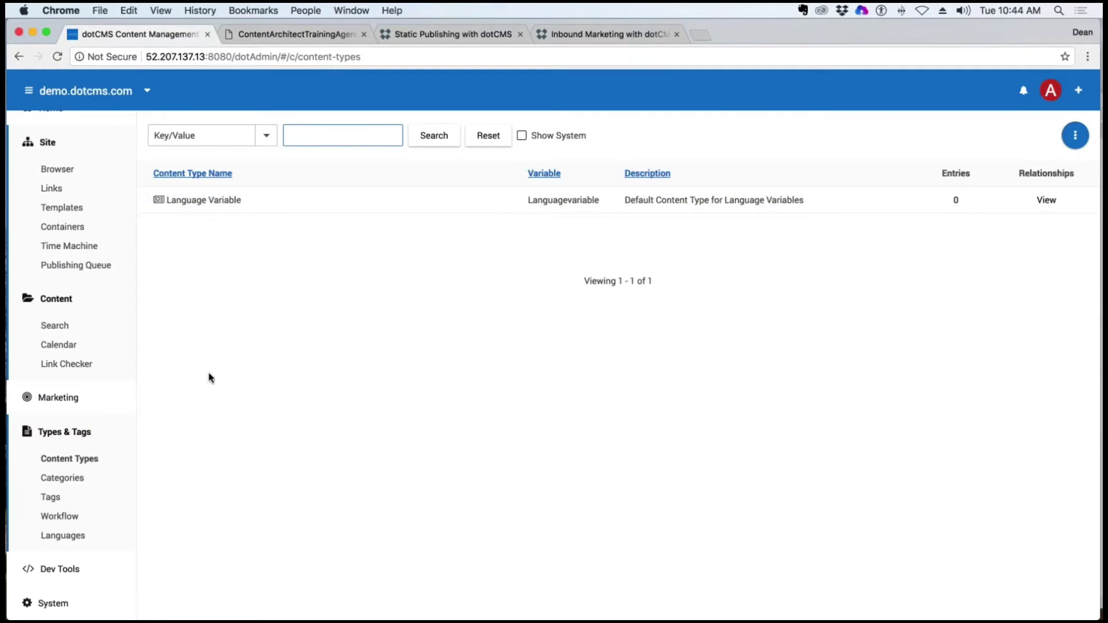
{"action": "left_click", "coordinate": [84, 466]}
Switch to the ContentArchitectTrainingAgenda PDF in Chrome and highlight section 18, Internationalization Basics, with its three subtopics.
{"action": "key", "text": "ctrl+Tab"}
{"action": "scroll", "coordinate": [674, 221], "scroll_direction": "down", "scroll_amount": 2}
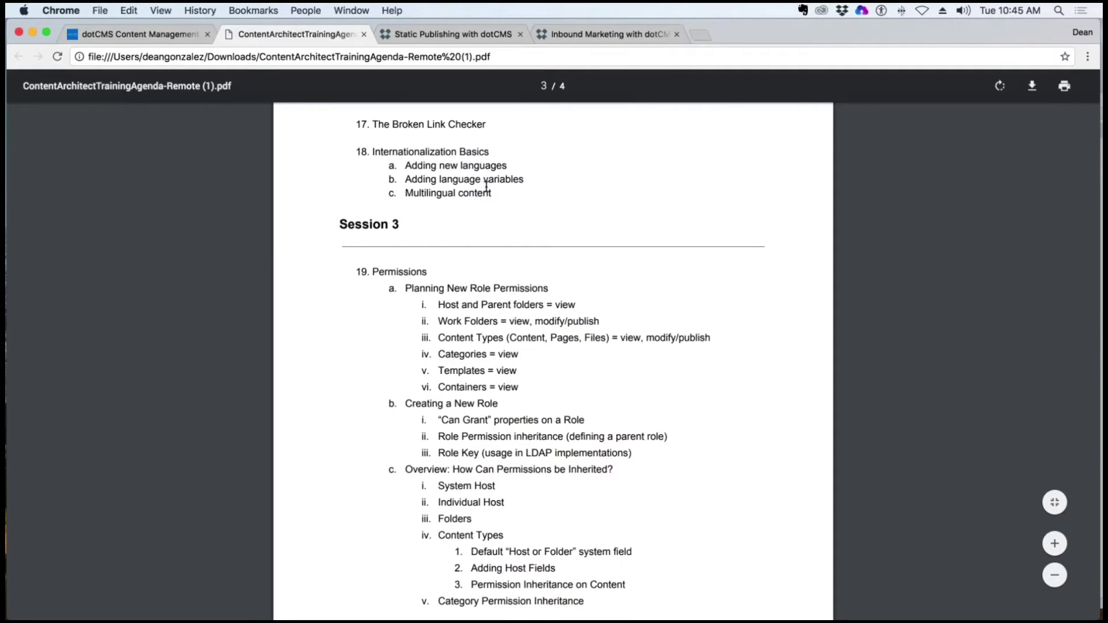
{"action": "left_click_drag", "start_coordinate": [492, 194], "coordinate": [392, 165]}
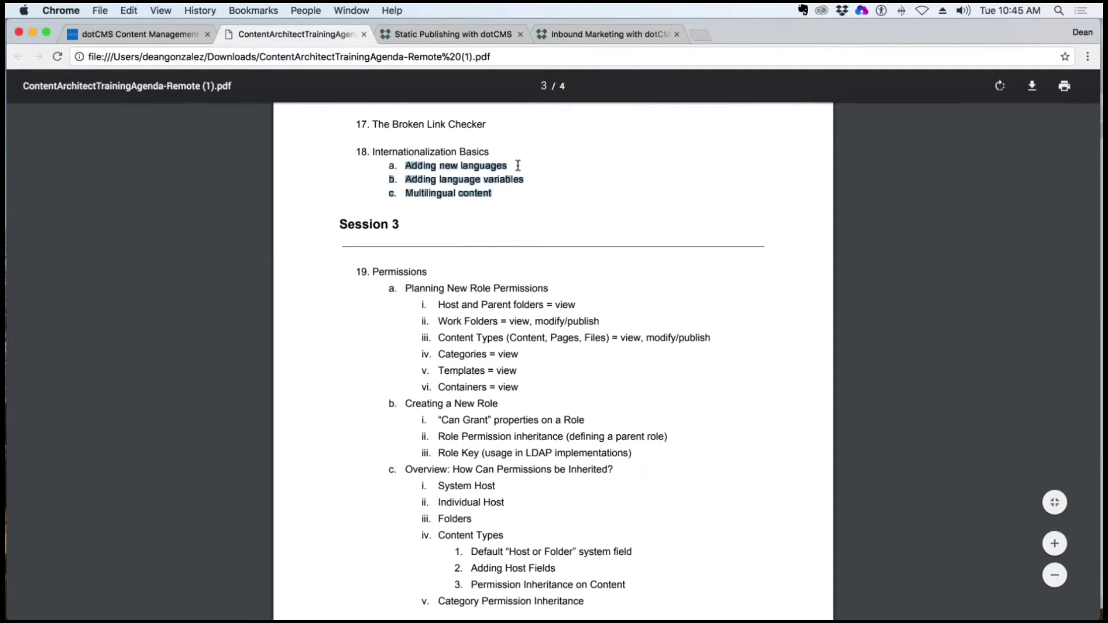
{"action": "left_click", "coordinate": [510, 196]}
{"action": "left_click_drag", "start_coordinate": [492, 194], "coordinate": [395, 164]}
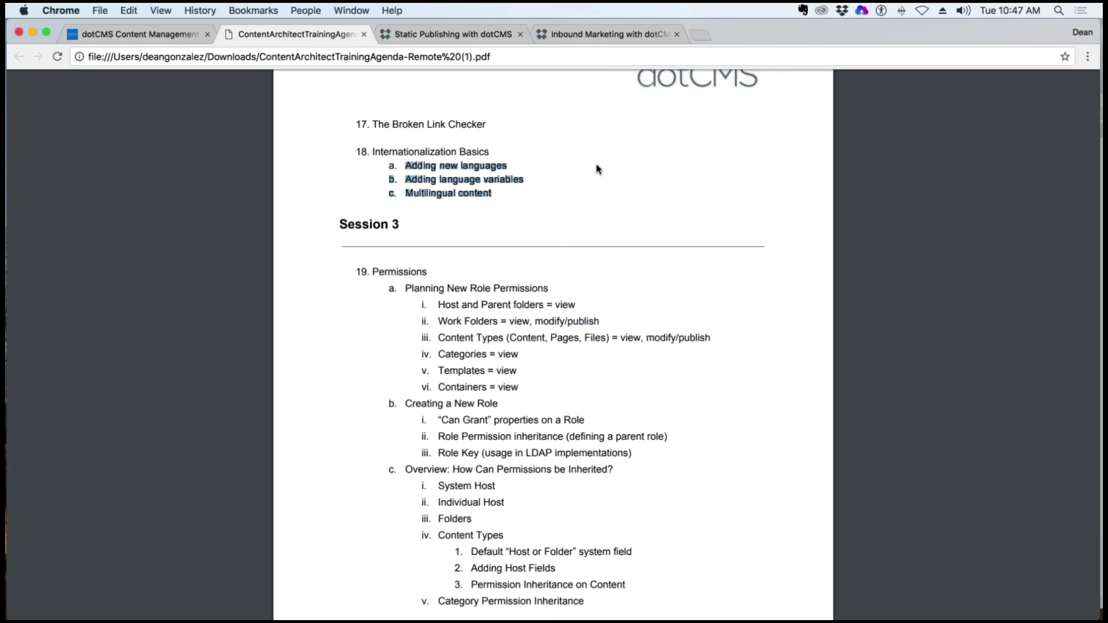
{"action": "left_click_drag", "start_coordinate": [495, 194], "coordinate": [373, 151]}
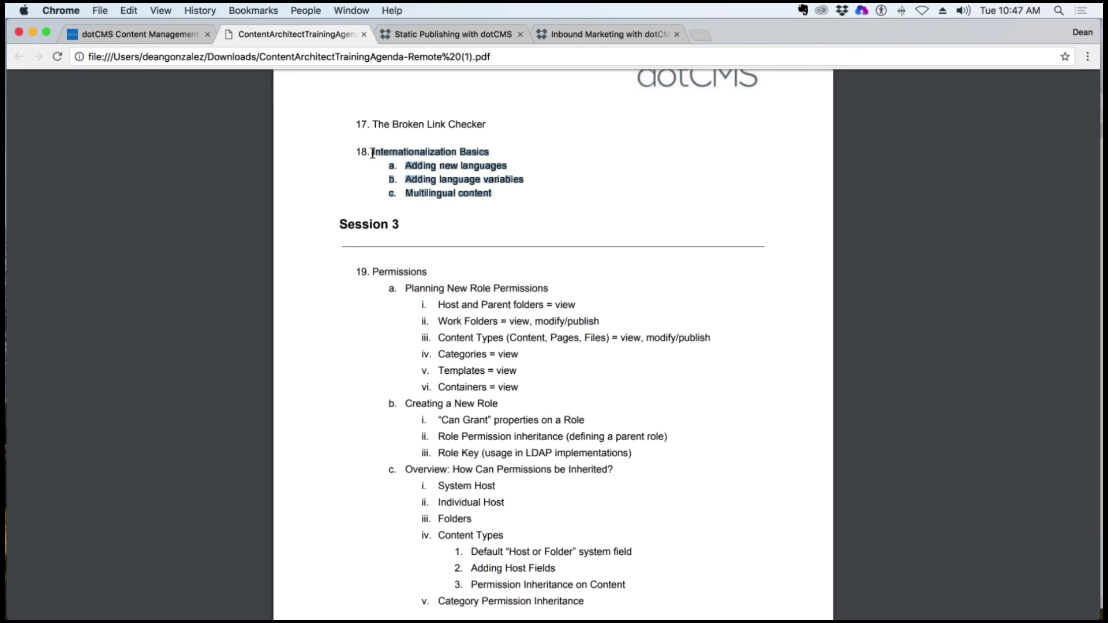